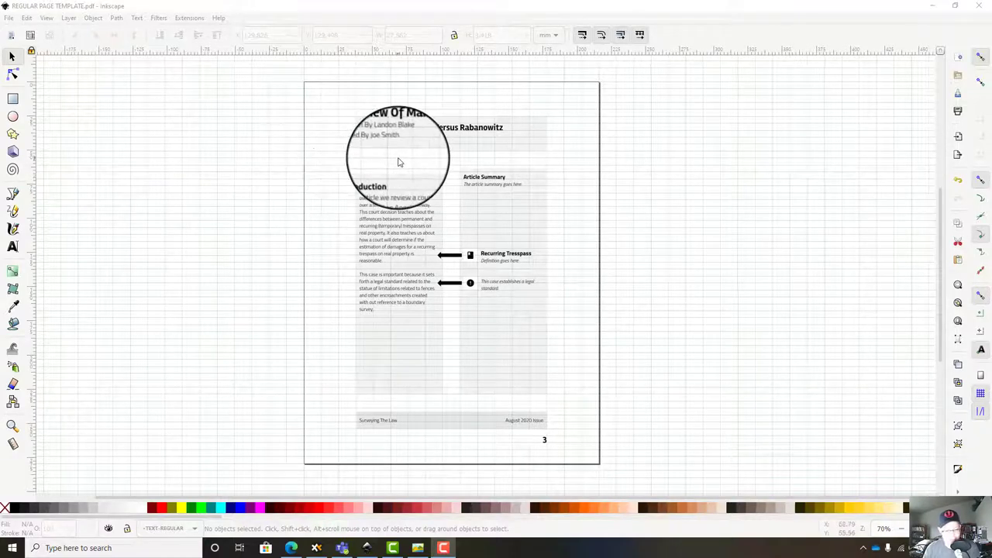
# Bring up the blue palette reference image, which includes Midnight Blue #123744, over the template
pyautogui.click(417, 549)
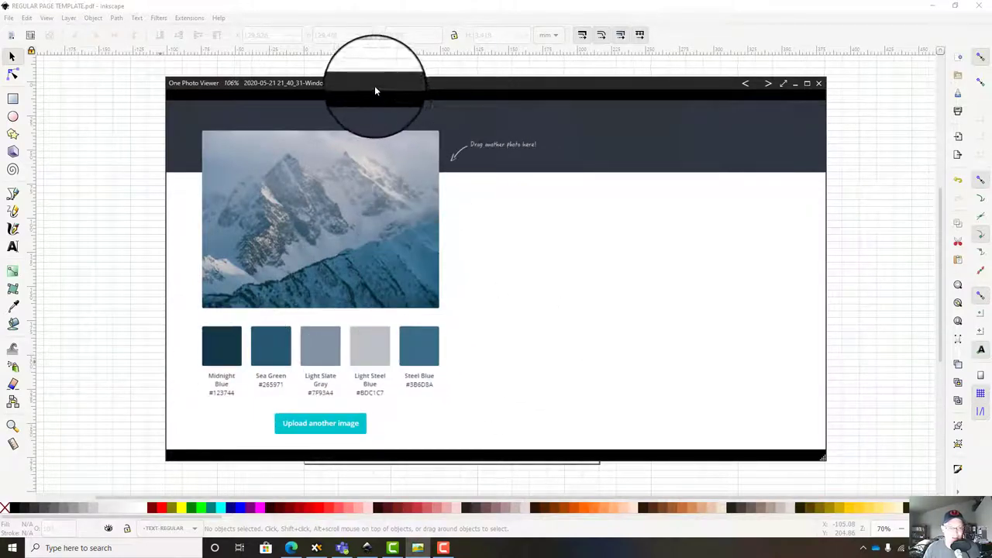
# Move the palette viewer to the right edge beside the magazine page
pyautogui.moveTo(376, 91); pyautogui.dragTo(847, 87)
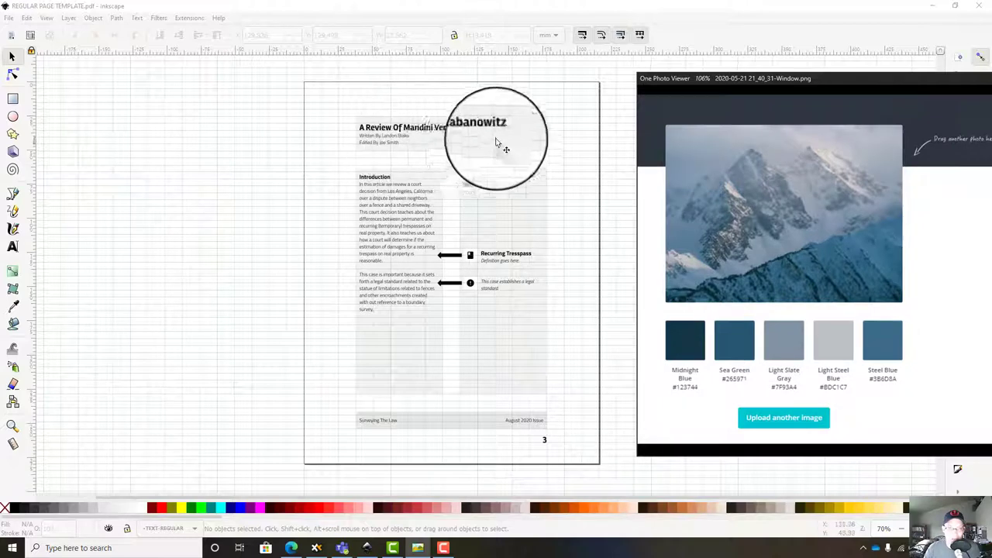
# Close the palette image and fill the title bar rectangle with Midnight Blue #123744
pyautogui.click(832, 81)
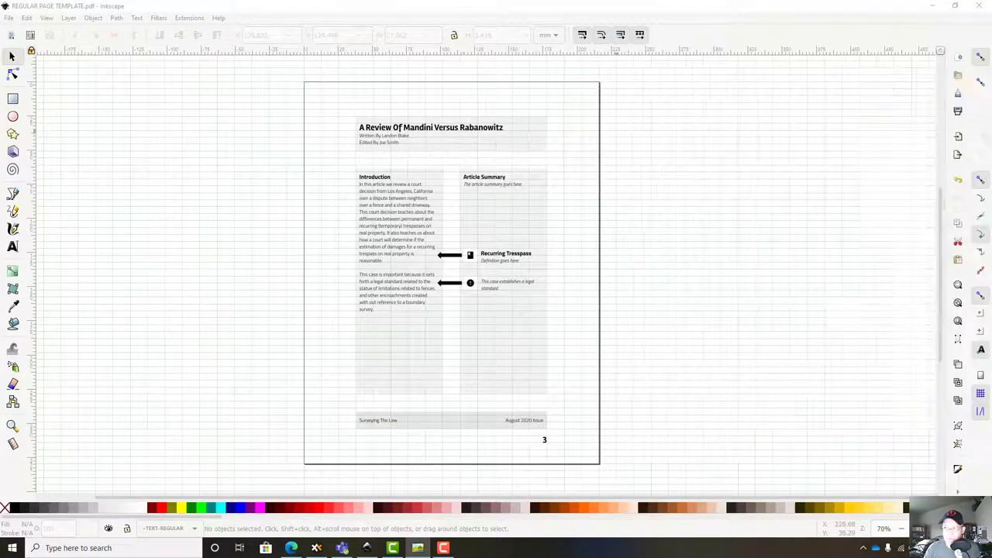
pyautogui.click(478, 142)
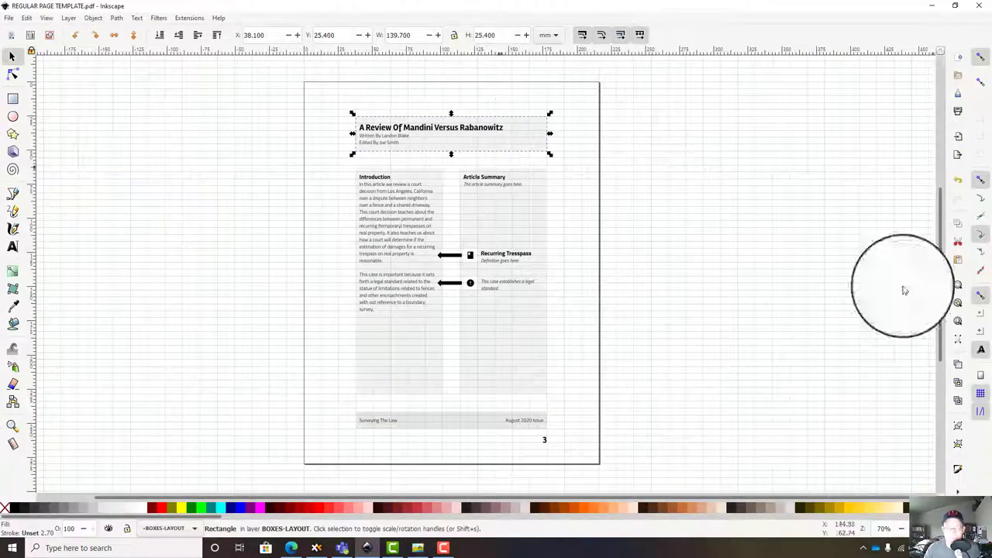
pyautogui.click(960, 468)
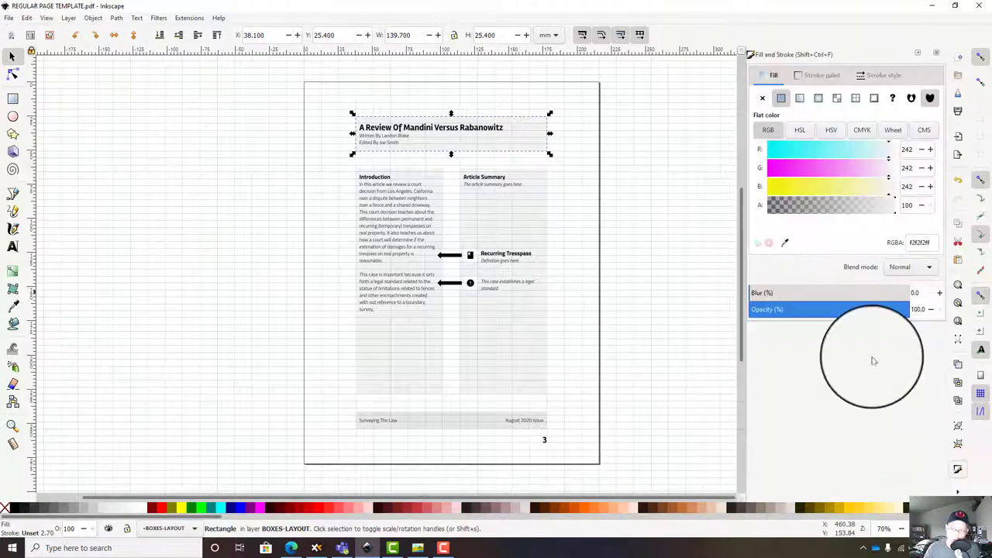
pyautogui.moveTo(923, 243); pyautogui.dragTo(849, 232)
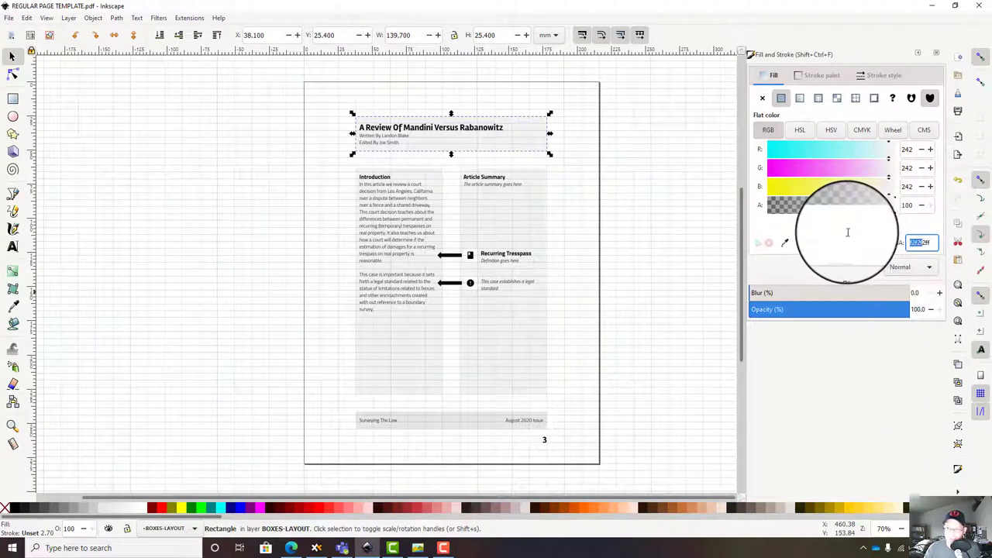
pyautogui.write('f')
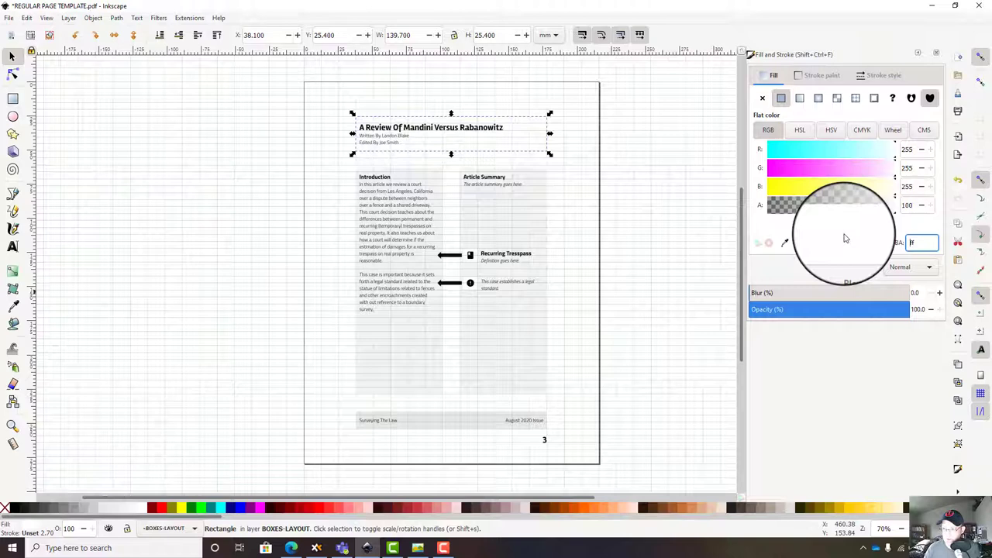
pyautogui.write('123ff2')
pyautogui.write('4f')
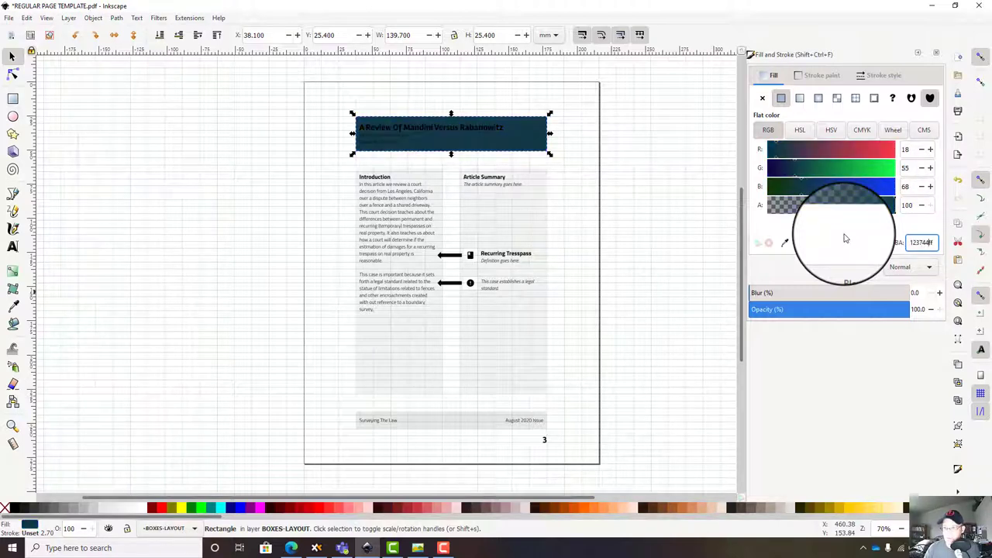
pyautogui.click(607, 159)
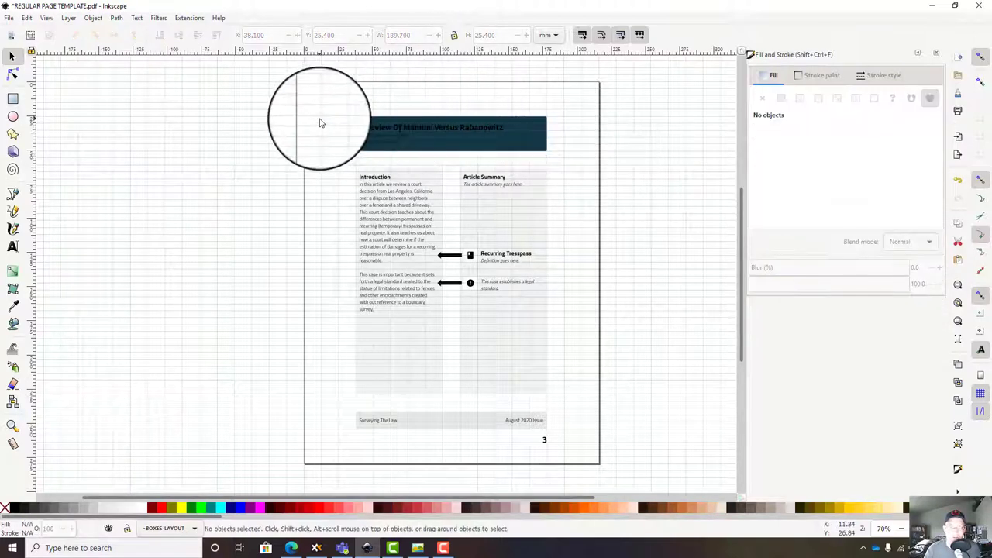
# Make the title, author and editor heading text white
pyautogui.moveTo(321, 121); pyautogui.dragTo(491, 163)
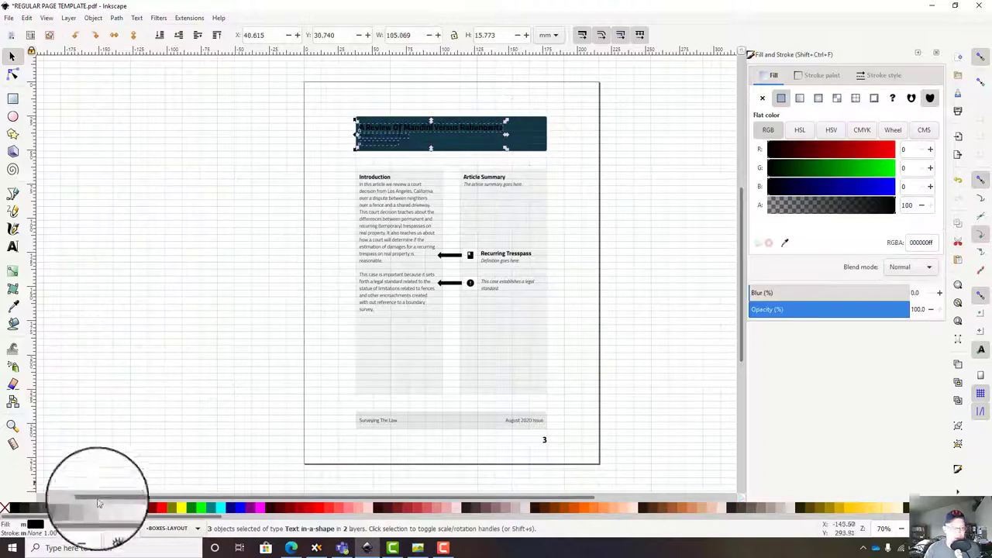
pyautogui.click(143, 509)
pyautogui.click(188, 279)
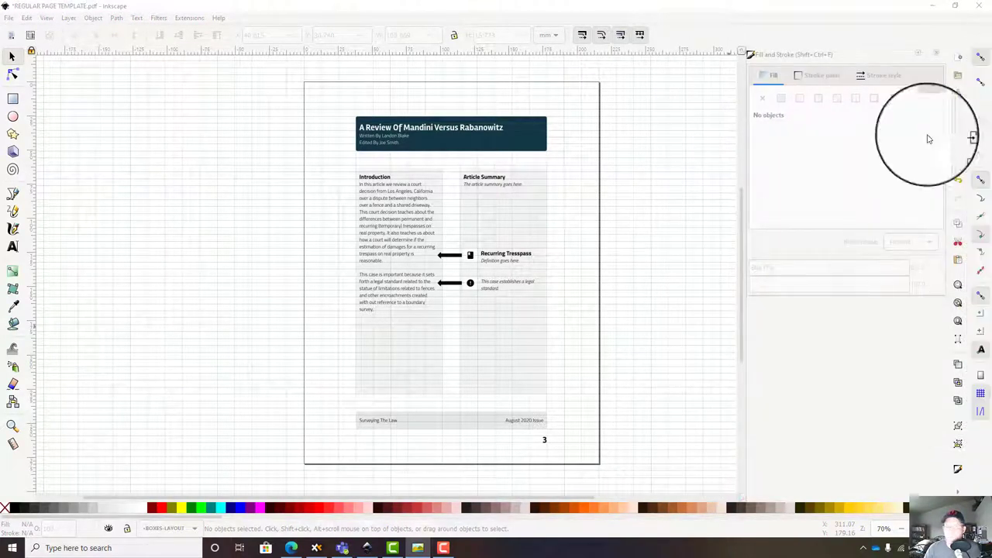
# Zoom in and paste the palette's dark blue hex into the Introduction heading's fill
pyautogui.scroll(2, 442, 244)
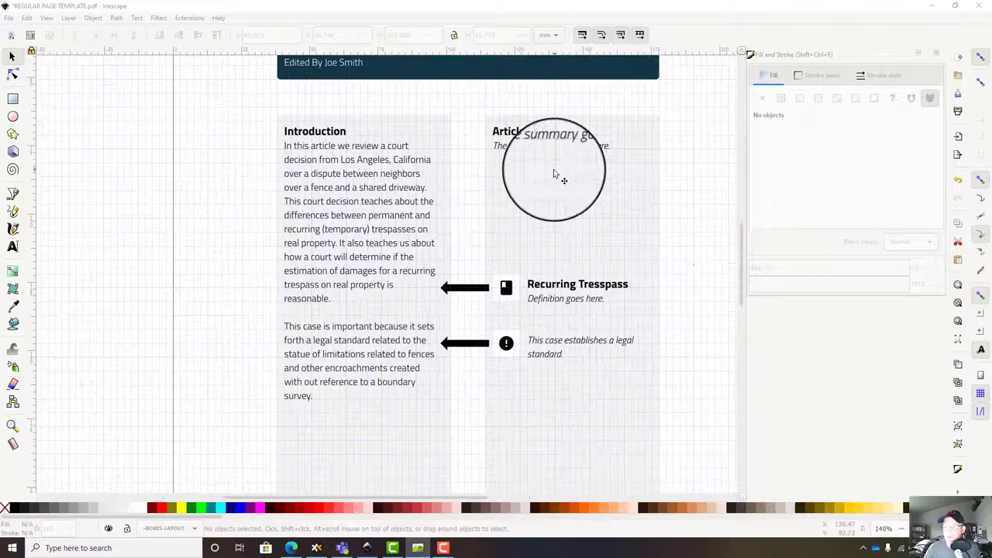
pyautogui.scroll(3, 480, 190)
pyautogui.click(325, 217)
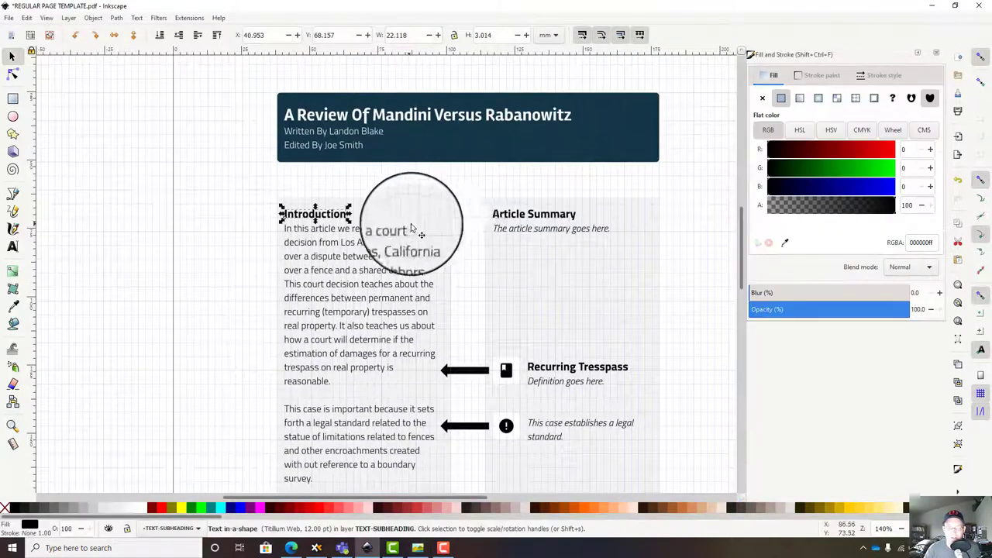
pyautogui.doubleClick(919, 243)
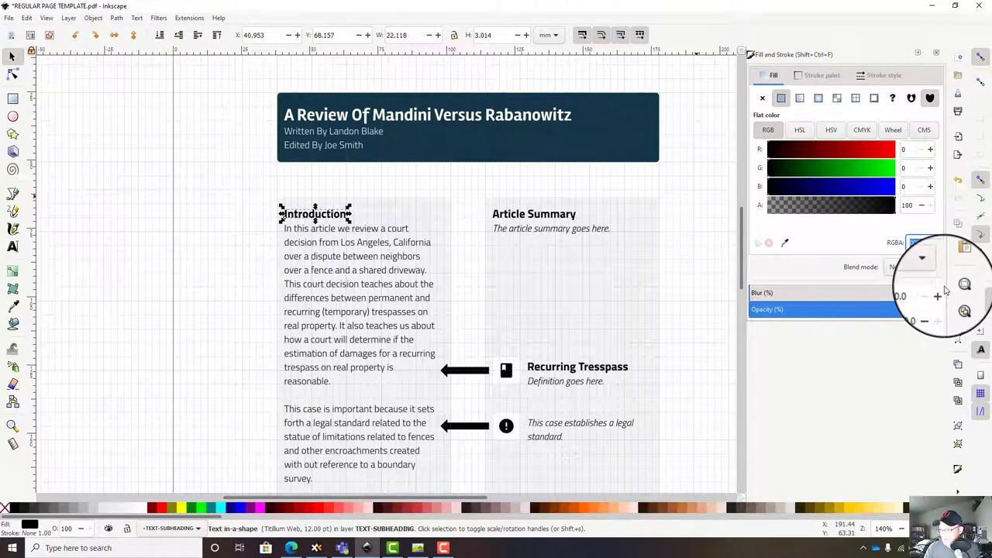
pyautogui.write('265ff0ff')
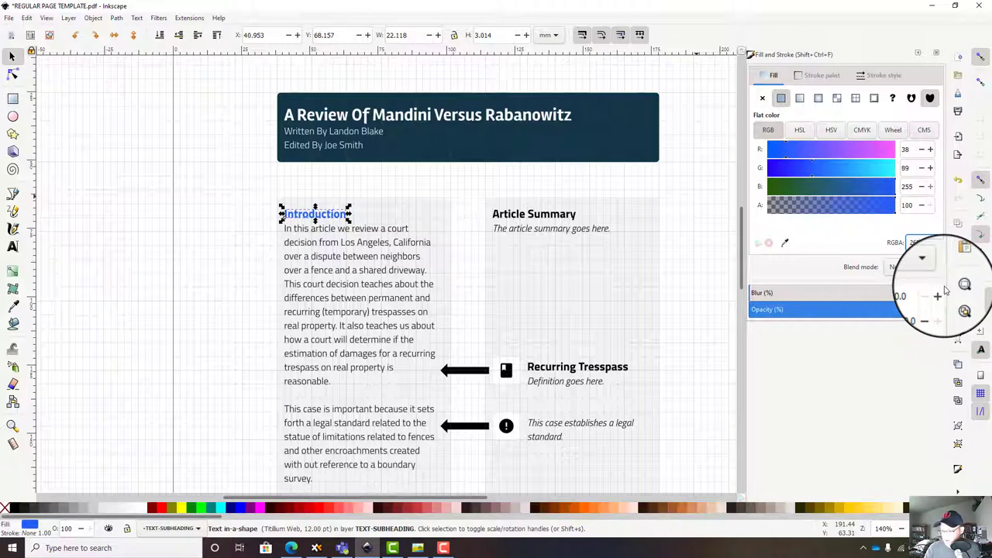
pyautogui.click(698, 233)
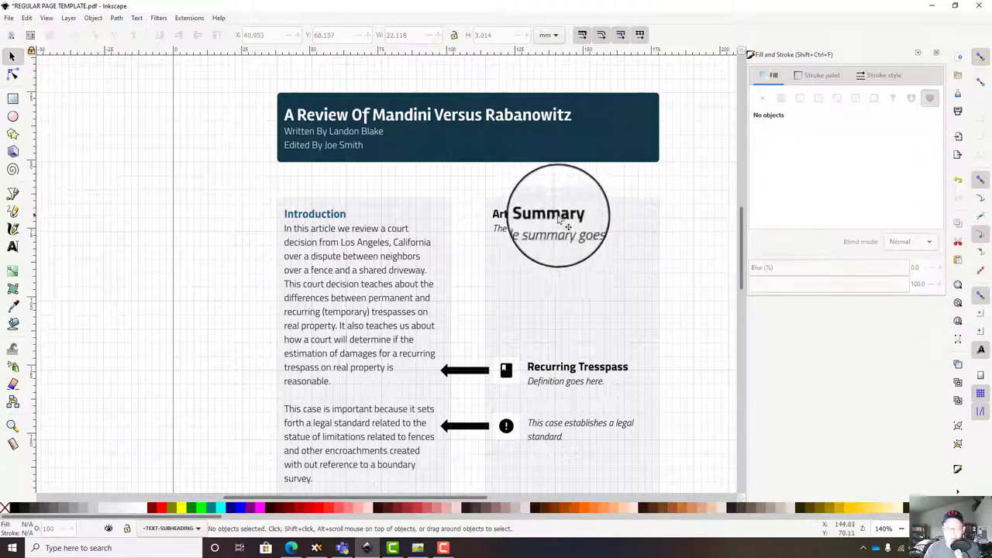
pyautogui.click(559, 217)
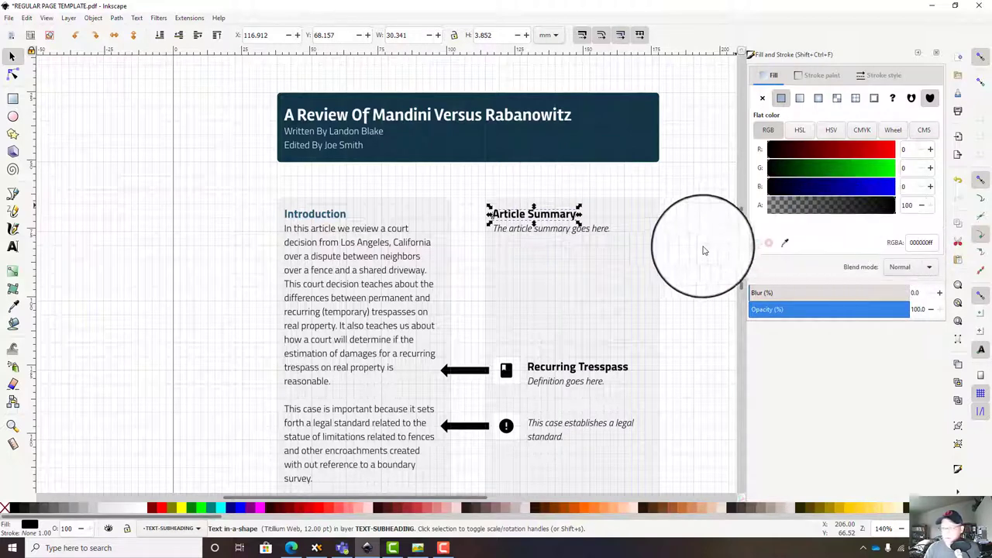
# Fill the Article Summary background box with slate grey-blue #7F93A4
pyautogui.click(648, 278)
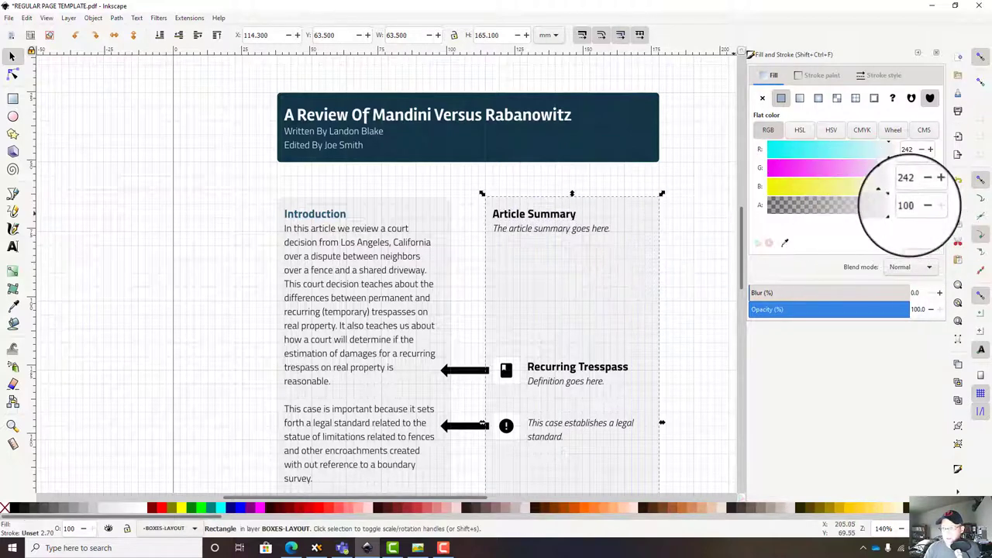
pyautogui.moveTo(924, 244); pyautogui.dragTo(814, 247)
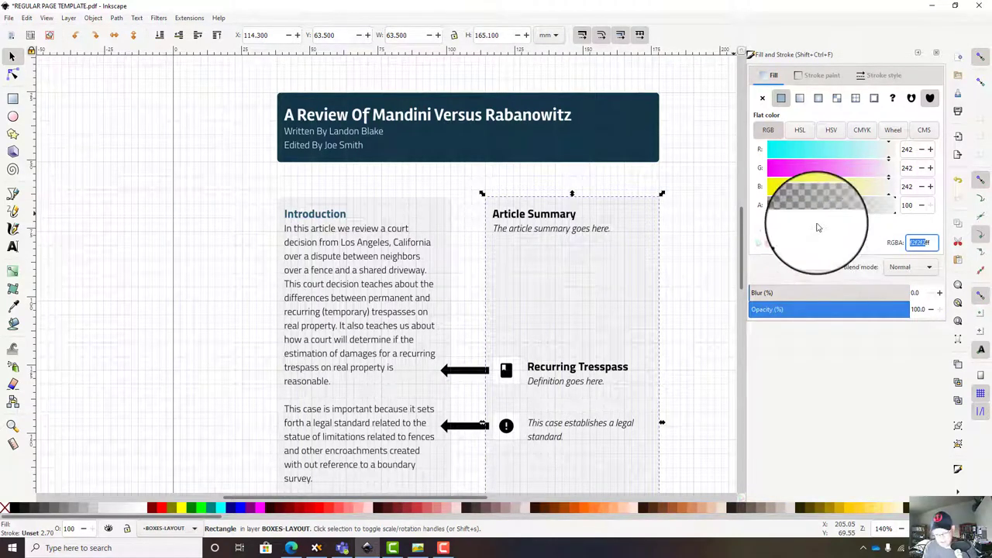
pyautogui.write('7')
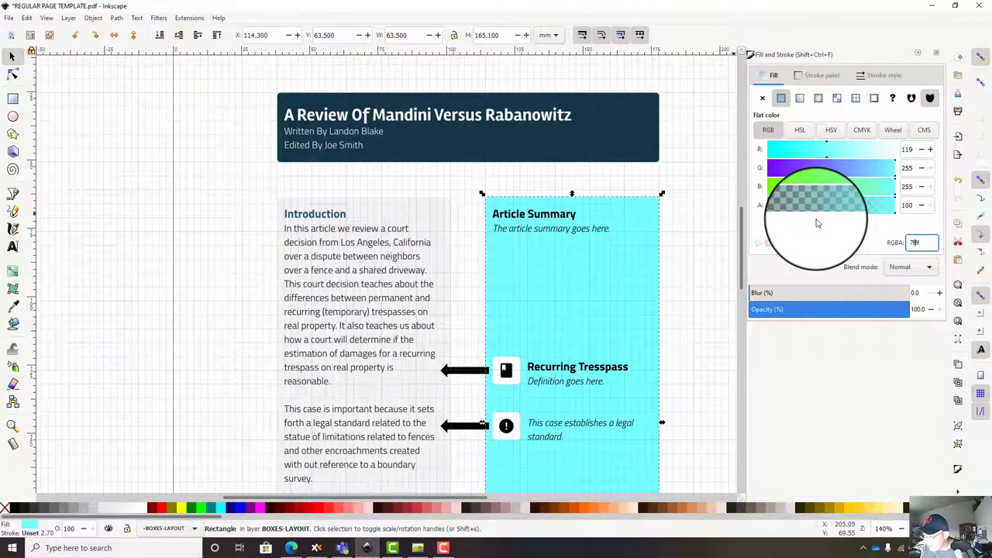
pyautogui.write('f9ff2b')
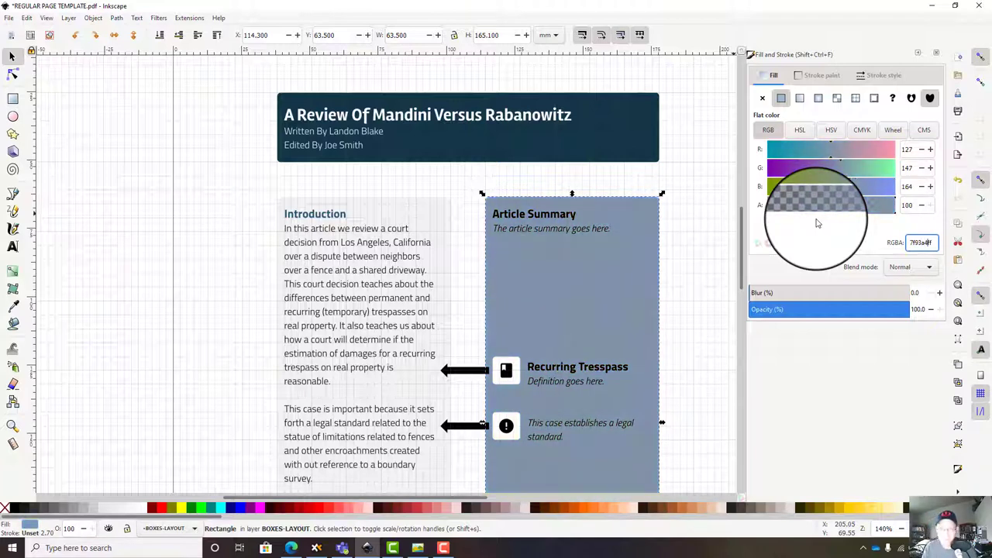
pyautogui.click(695, 248)
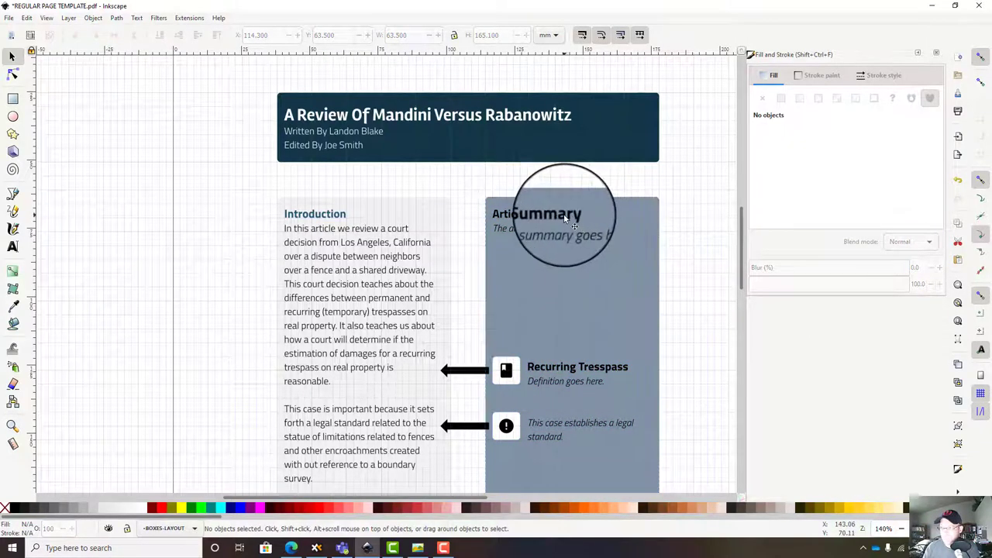
# Make the Article Summary heading white and the summary line light grey
pyautogui.click(572, 212)
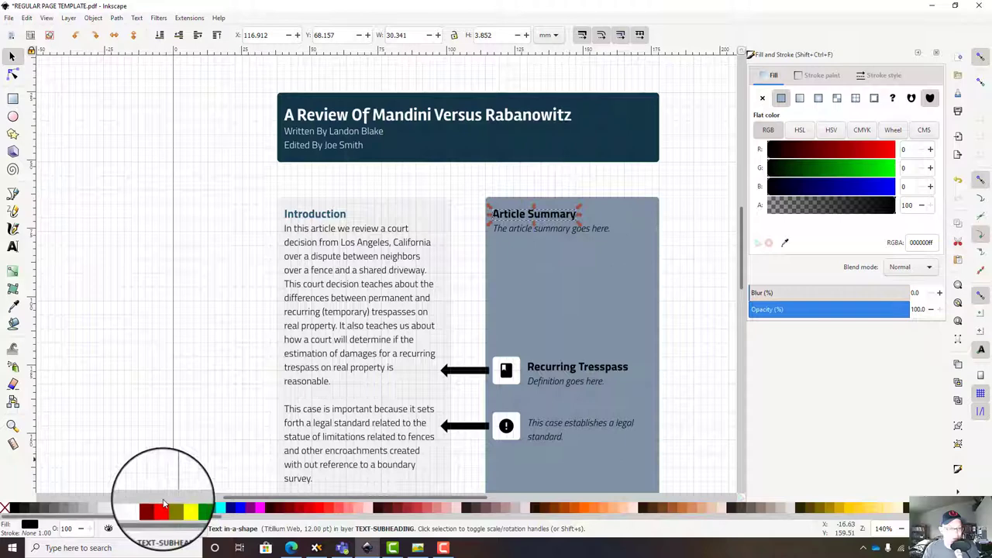
pyautogui.click(141, 508)
pyautogui.click(613, 237)
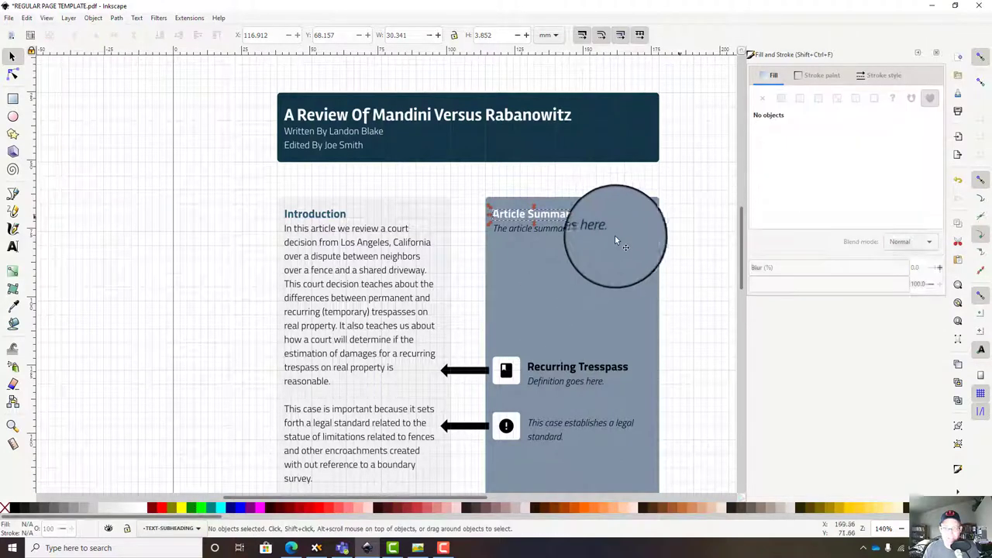
pyautogui.click(569, 226)
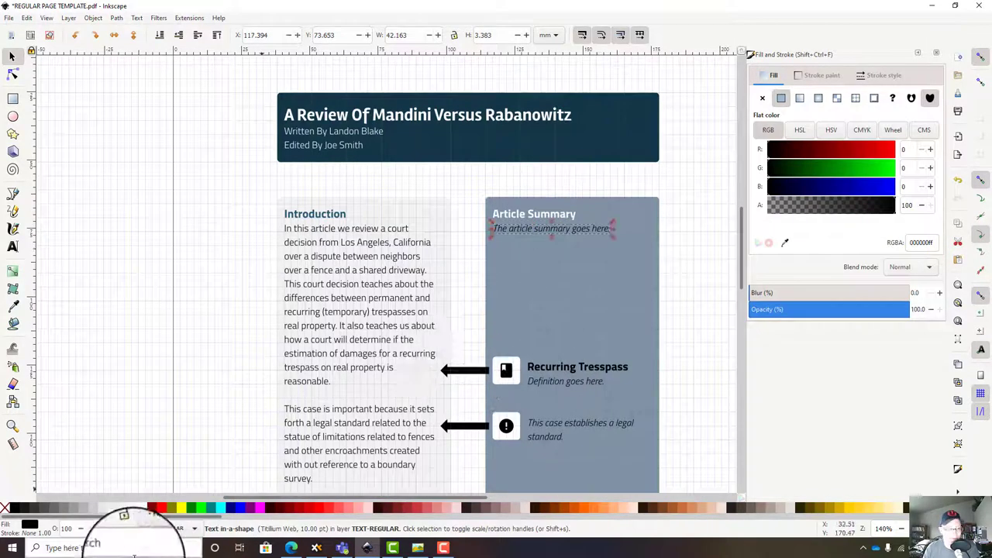
pyautogui.click(136, 508)
pyautogui.click(705, 271)
# Turn the two caption text blocks beside the icons white
pyautogui.scroll(-1, 705, 272)
pyautogui.scroll(-4, 705, 271)
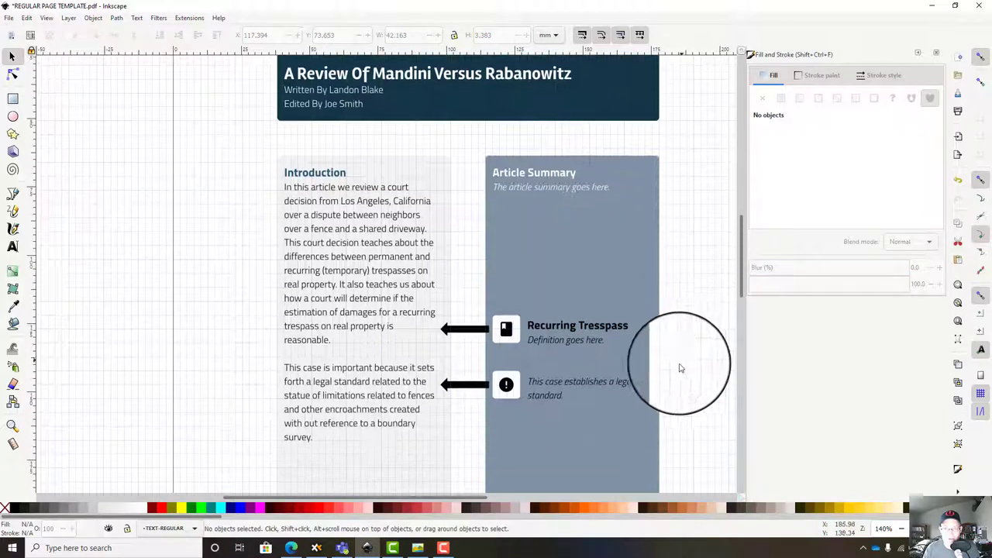
pyautogui.moveTo(685, 379); pyautogui.dragTo(525, 241)
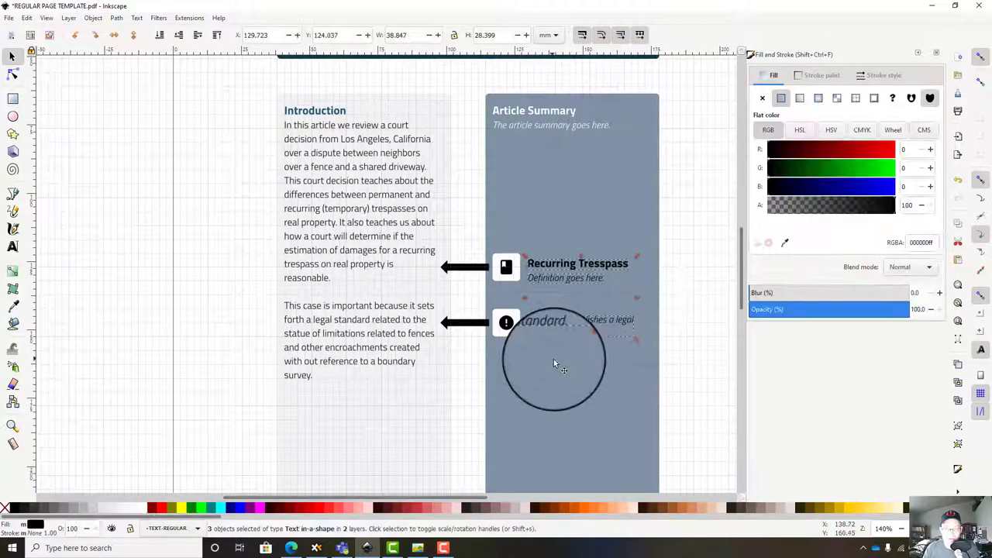
pyautogui.click(144, 508)
pyautogui.click(693, 276)
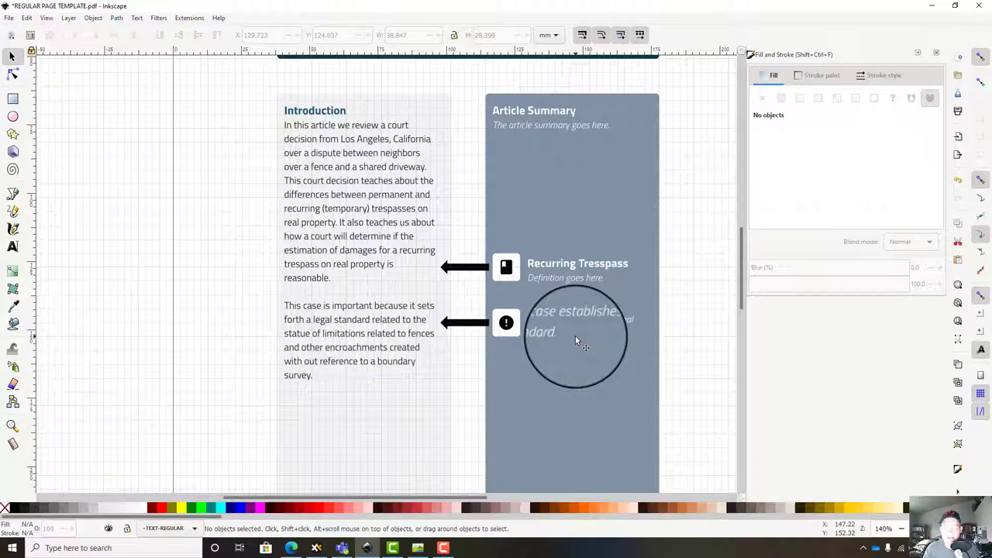
# Recolour the Article Summary heading white
pyautogui.click(528, 113)
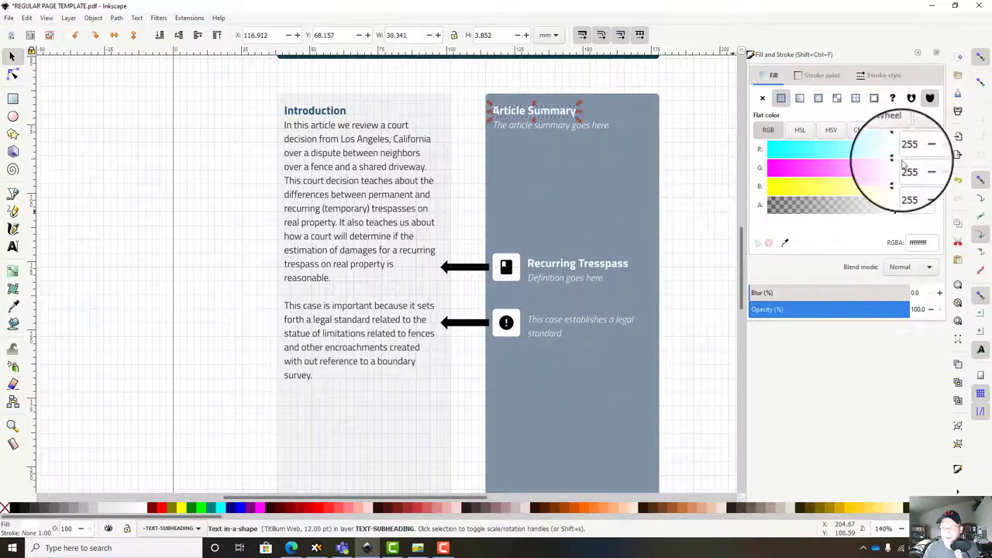
pyautogui.moveTo(914, 243); pyautogui.dragTo(847, 253)
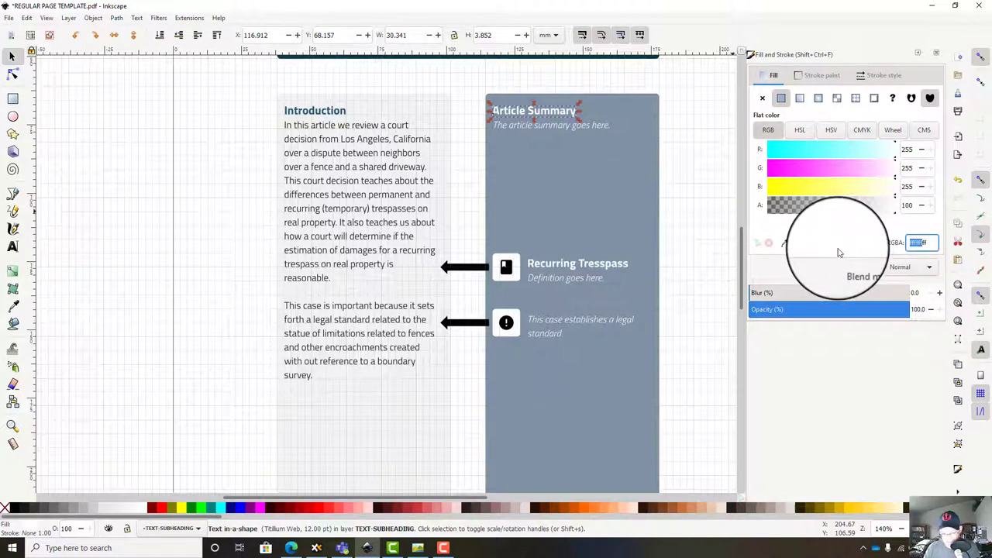
pyautogui.write('33bbff')
pyautogui.write('6f')
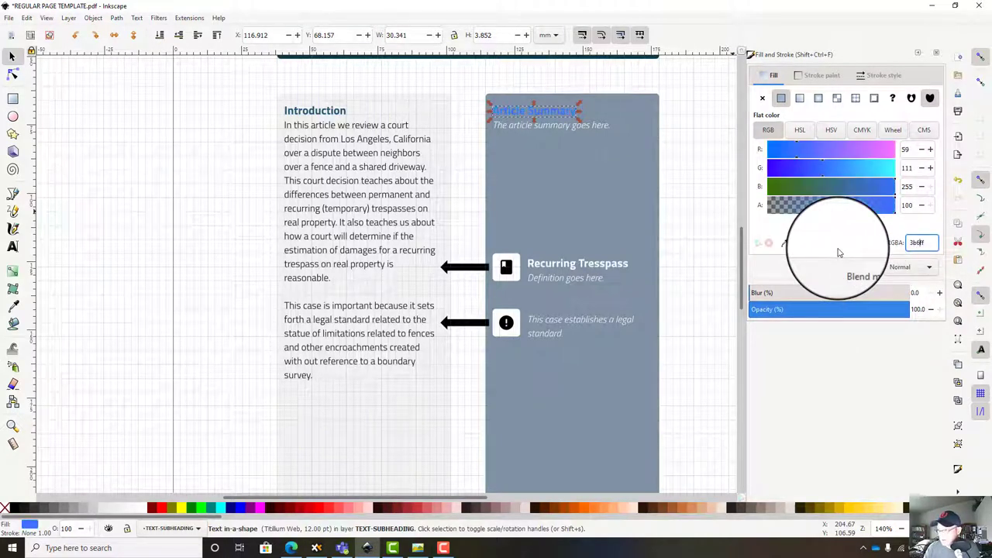
pyautogui.write('8a')
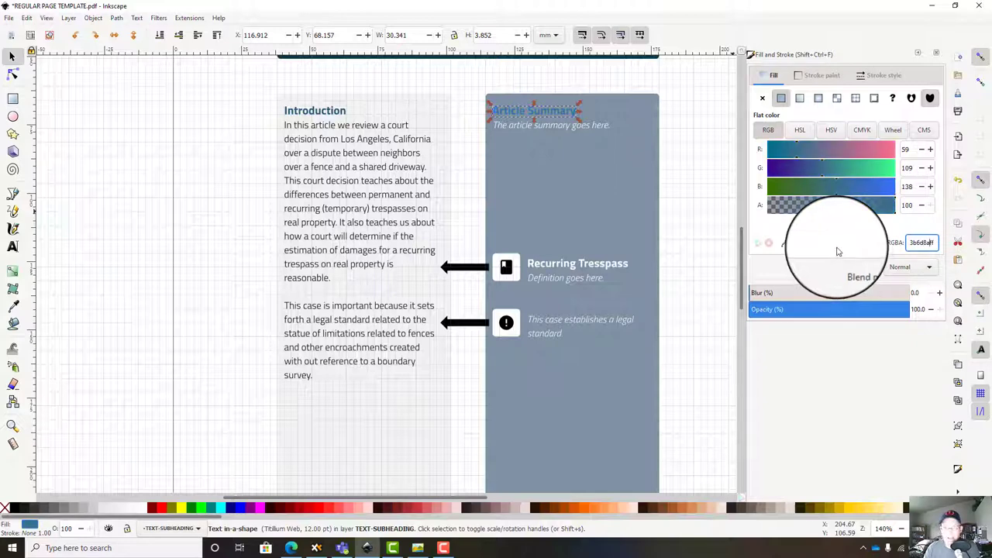
pyautogui.click(145, 508)
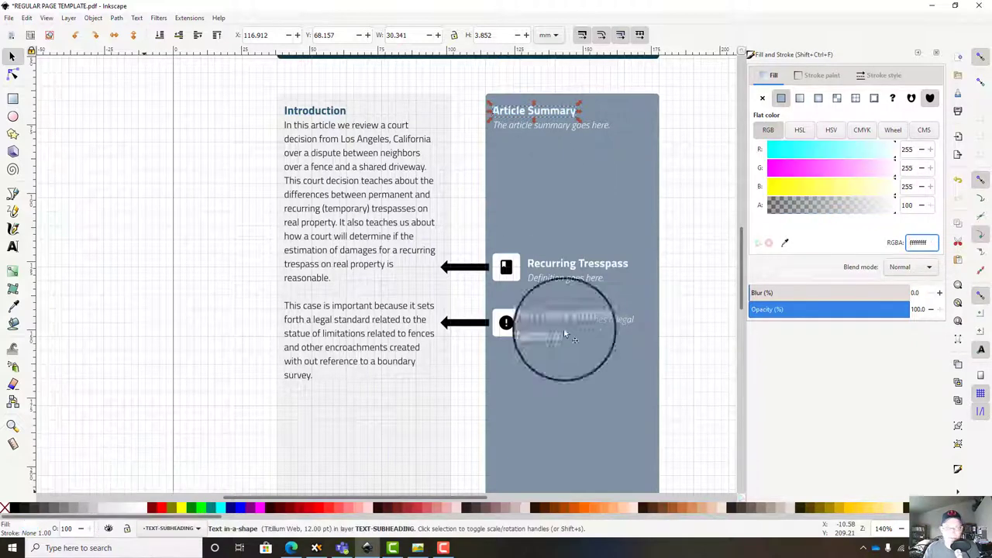
# Fill the summary column's background rectangle with steel blue #3b6d8a
pyautogui.click(626, 200)
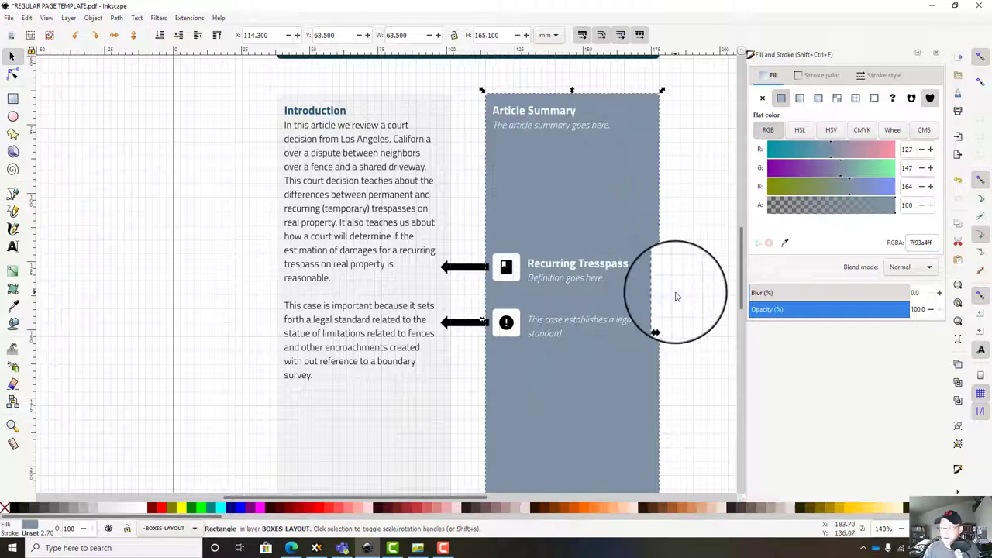
pyautogui.scroll(2, 682, 299)
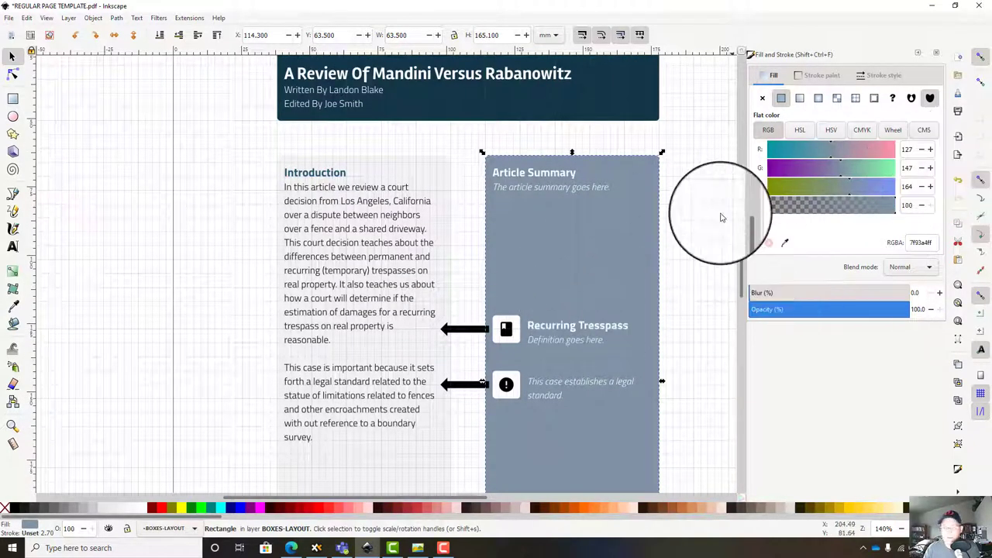
pyautogui.doubleClick(927, 243)
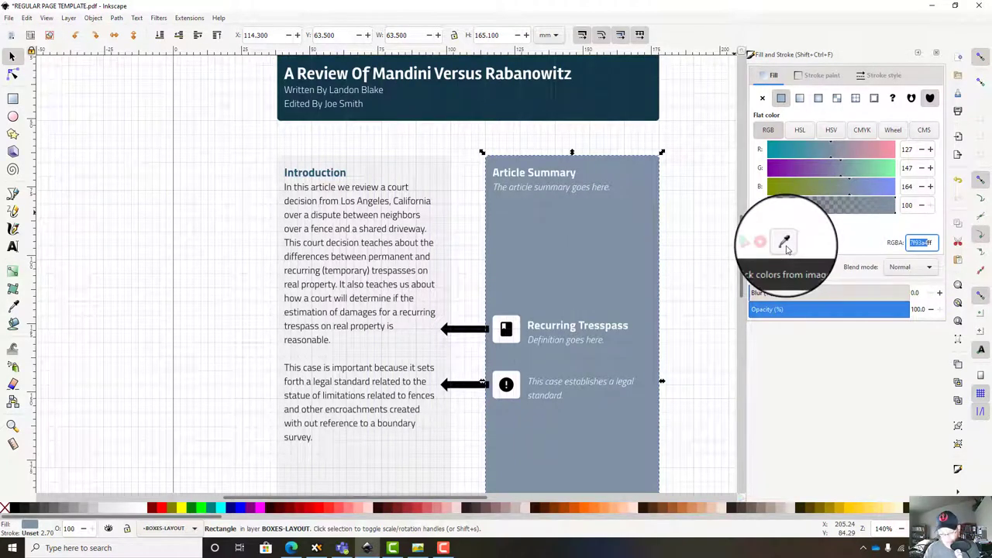
pyautogui.write('3b6ff4')
pyautogui.write('8a')
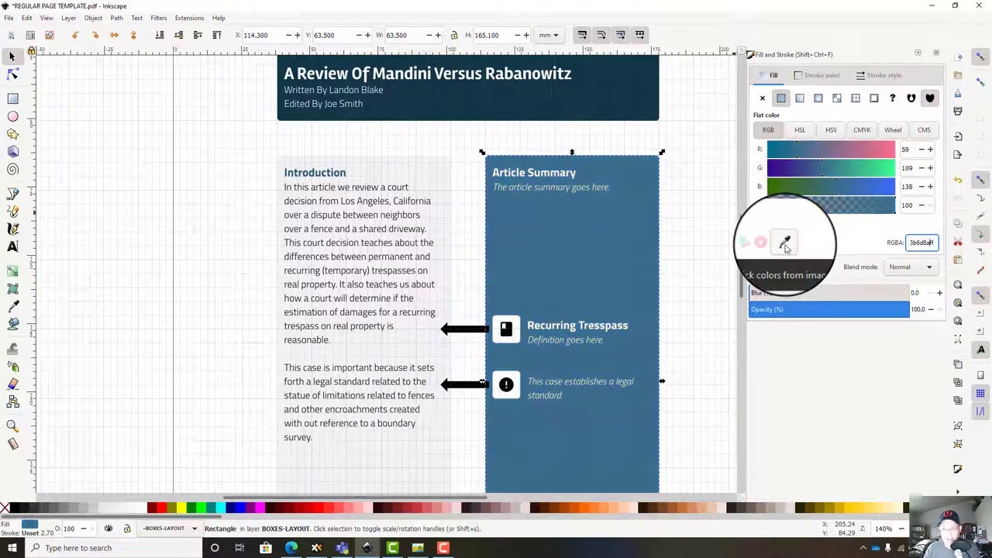
pyautogui.click(697, 169)
pyautogui.scroll(-2, 634, 224)
pyautogui.scroll(2, 605, 248)
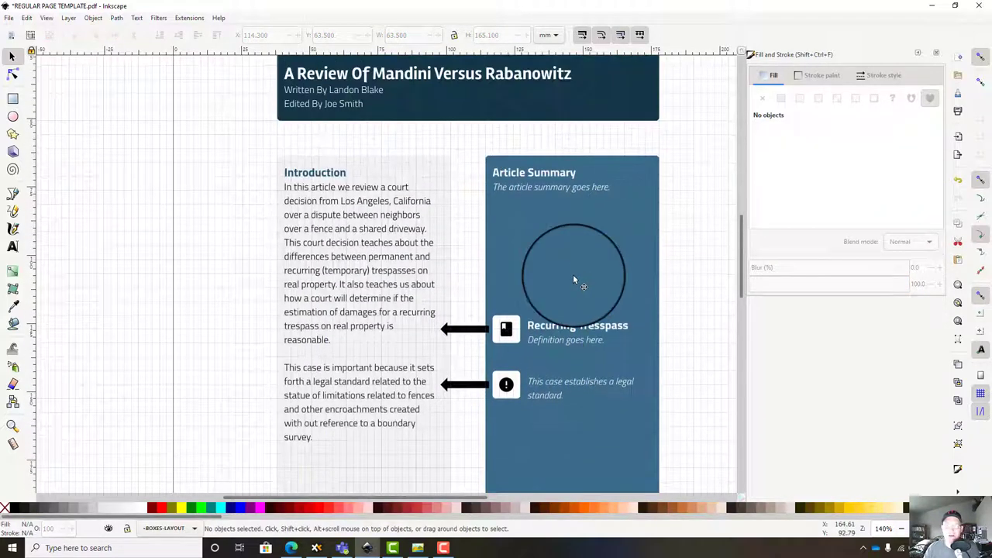
# Fill both arrows pointing at the Introduction text with grey-blue instead of black
pyautogui.click(463, 330)
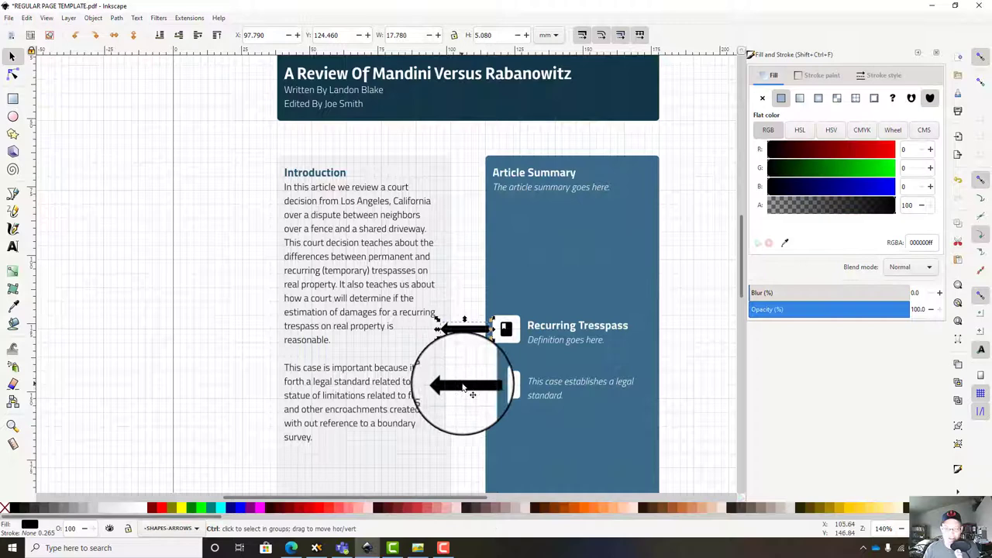
pyautogui.keyDown('shift'); pyautogui.click(465, 329); pyautogui.keyUp('shift')
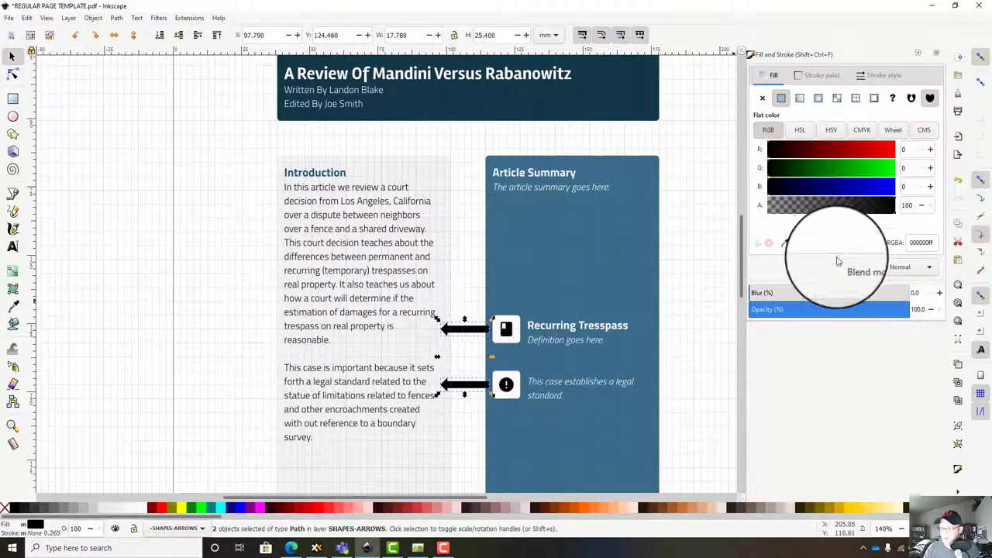
pyautogui.doubleClick(928, 243)
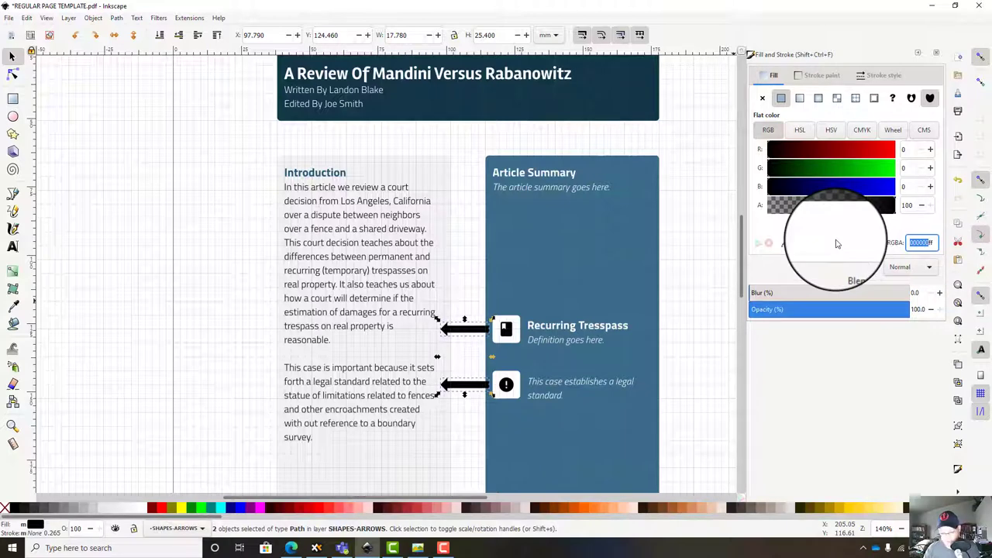
pyautogui.write('77ffff')
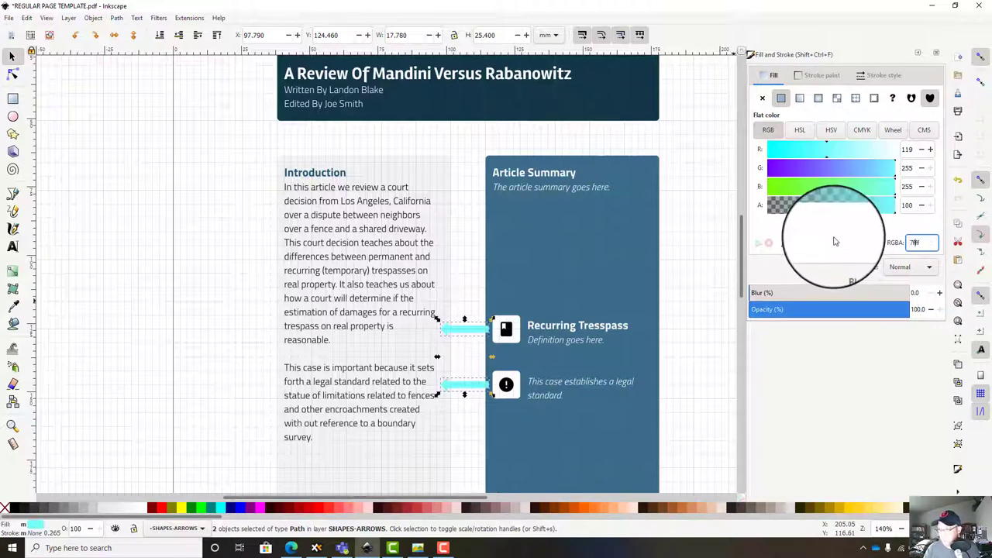
pyautogui.write('7f93ffff')
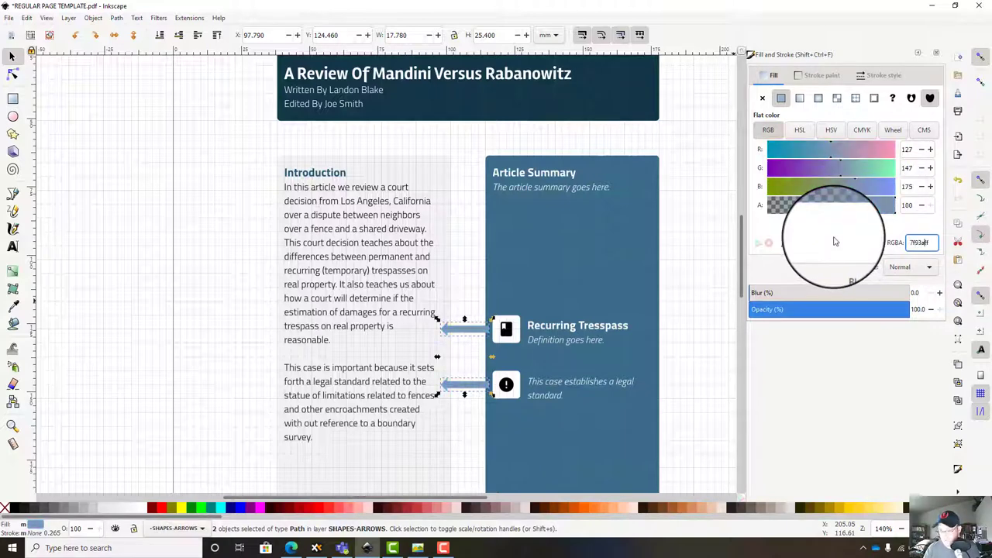
# Check the summary column's fill colour, then clear the selection
pyautogui.click(644, 284)
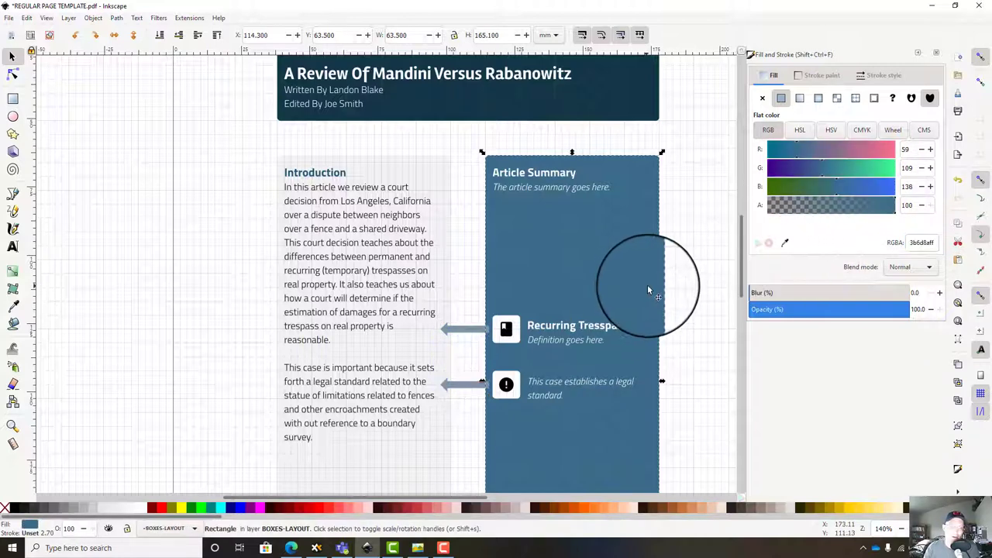
pyautogui.scroll(-3, 667, 289)
pyautogui.press('Escape')
pyautogui.scroll(1, 675, 267)
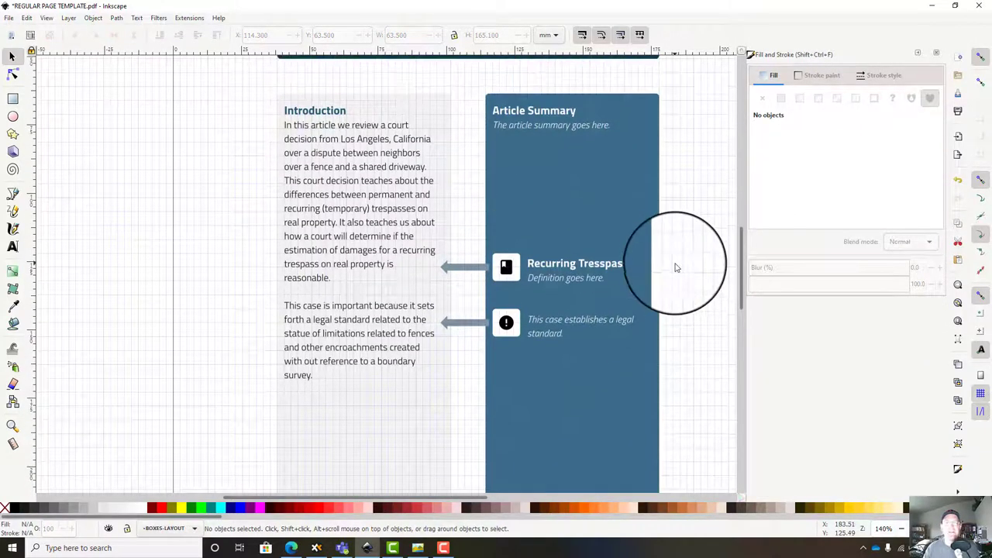
pyautogui.scroll(1, 680, 257)
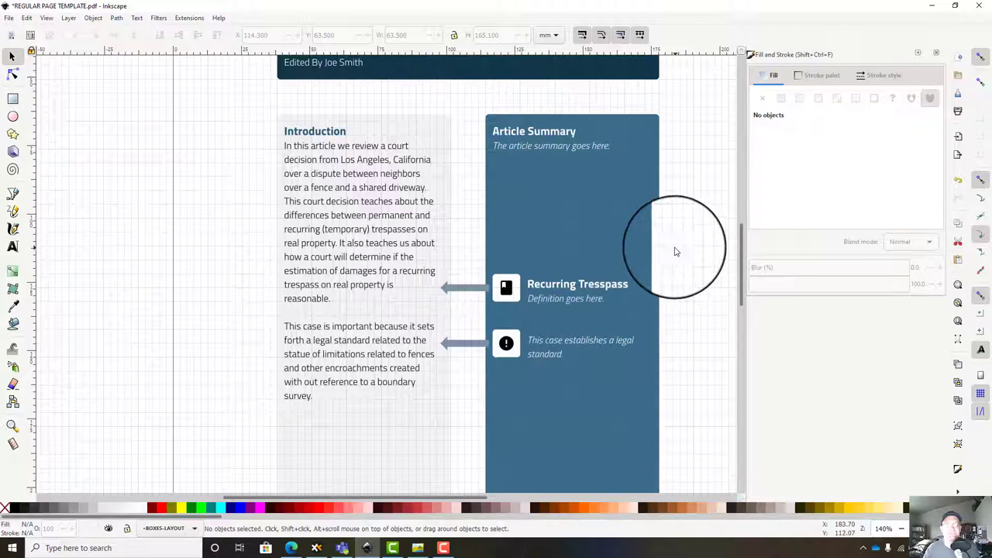
pyautogui.scroll(2, 674, 251)
pyautogui.scroll(-14, 667, 255)
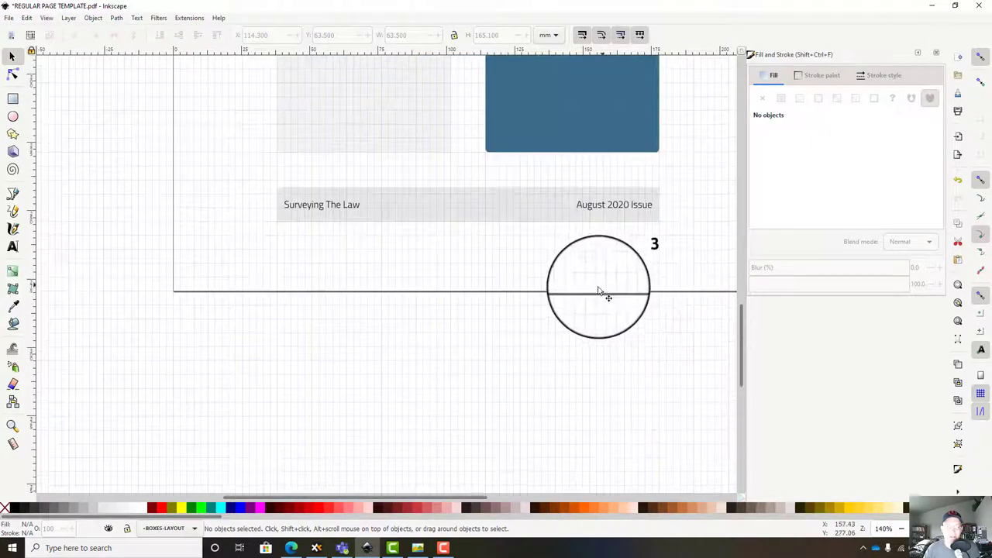
# Copy the dark title bar and paste its style onto the Surveying The Law footer bar
pyautogui.scroll(15, 612, 271)
pyautogui.scroll(-2, 629, 223)
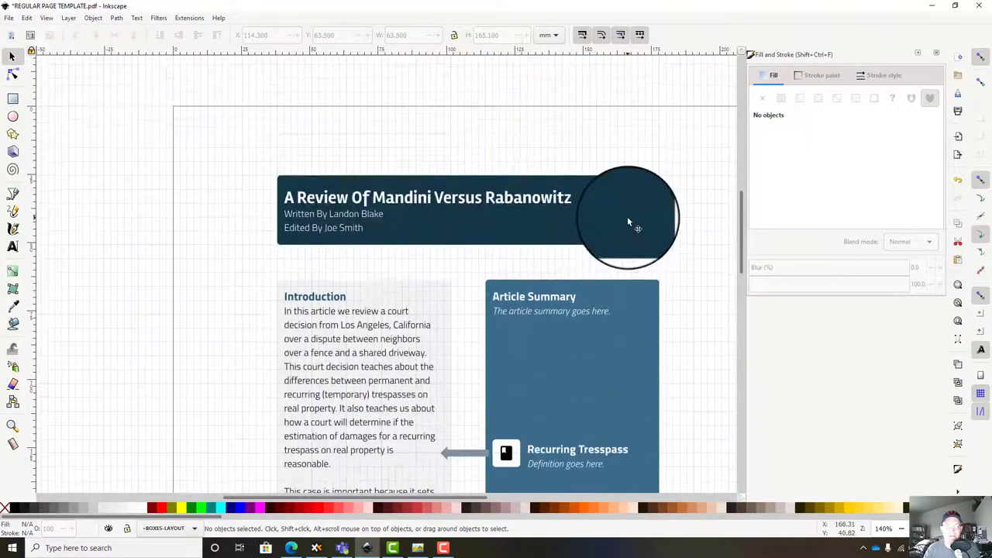
pyautogui.click(627, 217)
pyautogui.scroll(-15, 709, 256)
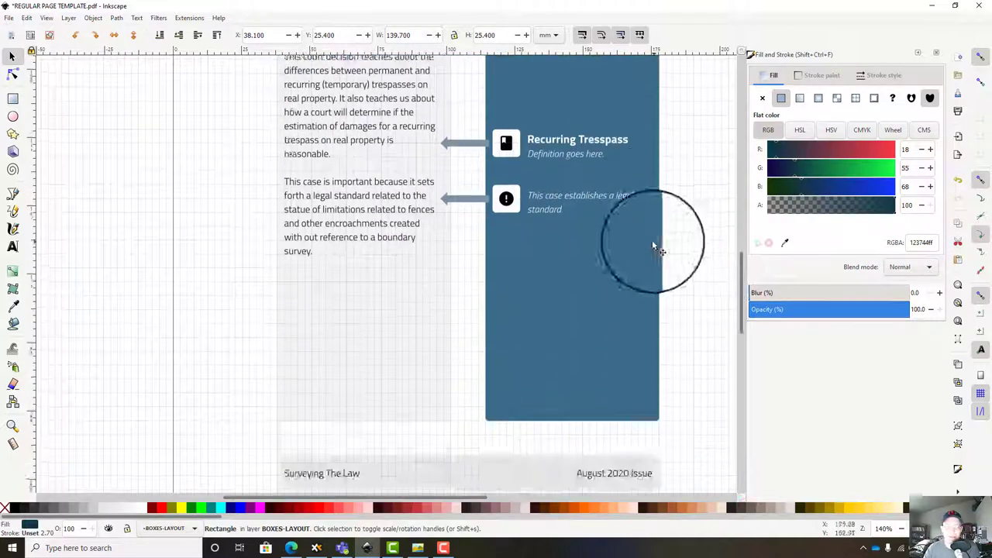
pyautogui.scroll(18, 636, 237)
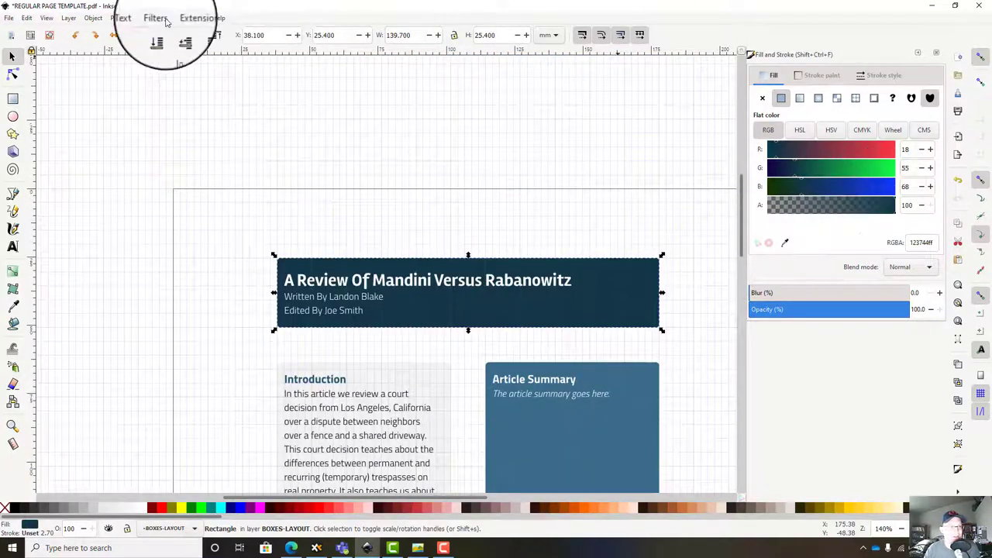
pyautogui.click(28, 16)
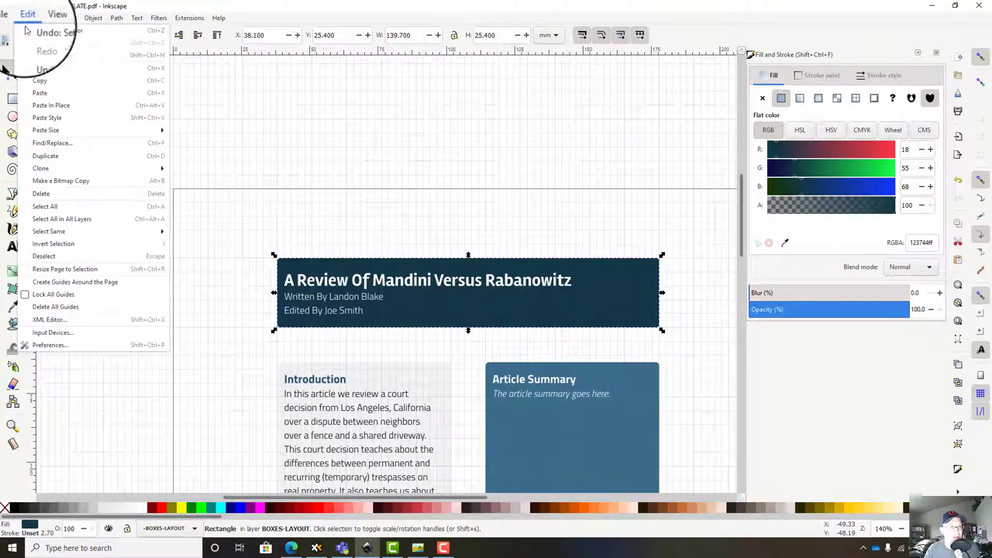
pyautogui.click(31, 98)
pyautogui.scroll(-20, 295, 306)
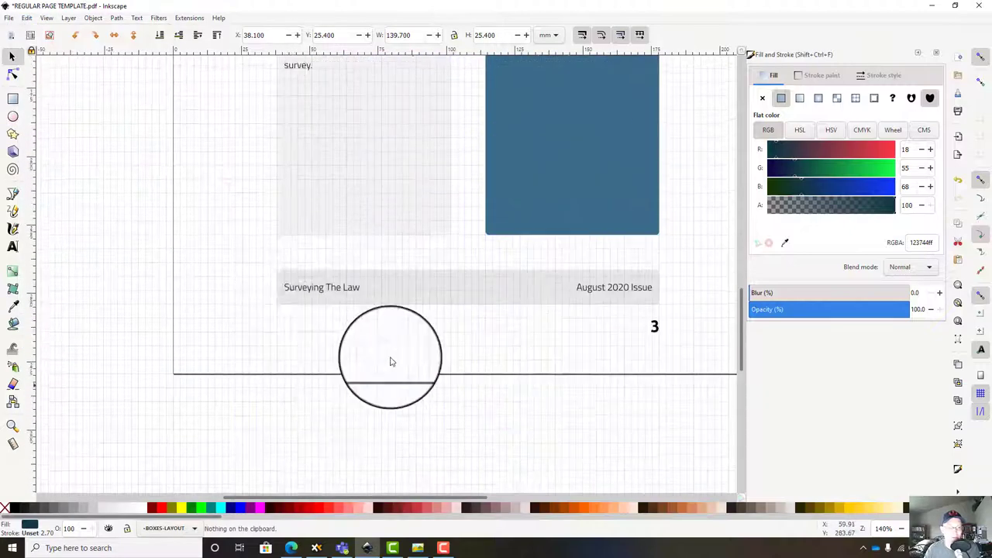
pyautogui.click(419, 289)
pyautogui.click(26, 17)
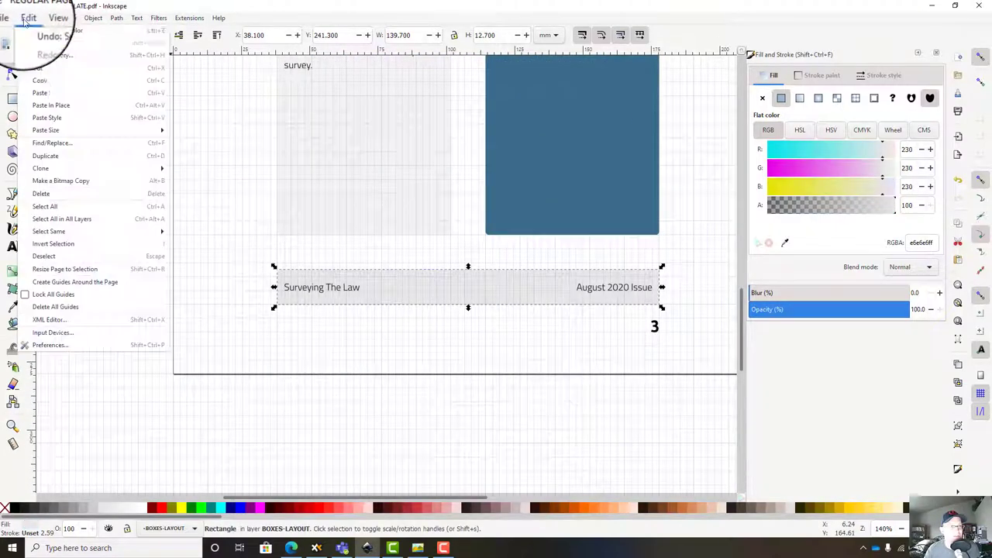
pyautogui.click(59, 118)
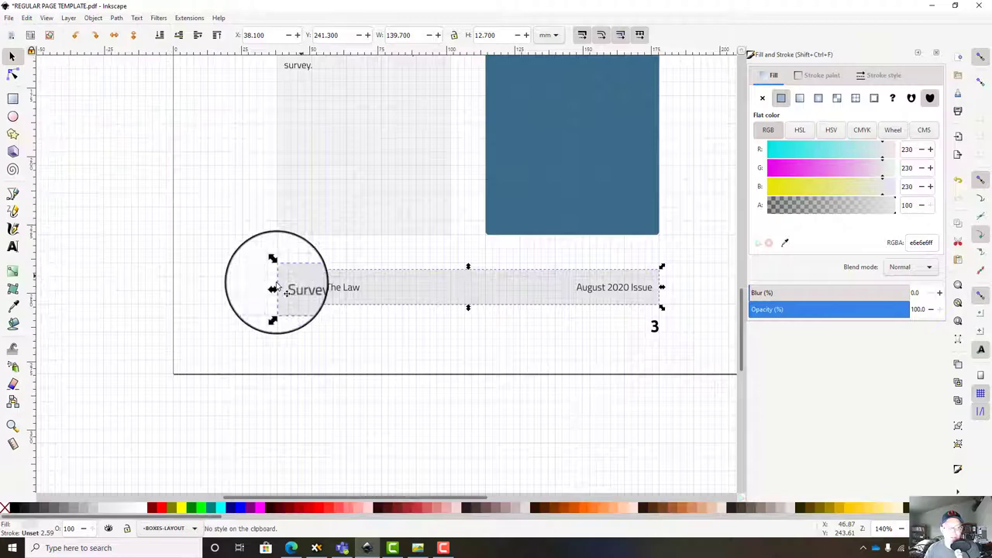
# Re-copy the title bar and paste its Midnight Blue #123744 style onto the footer again
pyautogui.scroll(12, 412, 181)
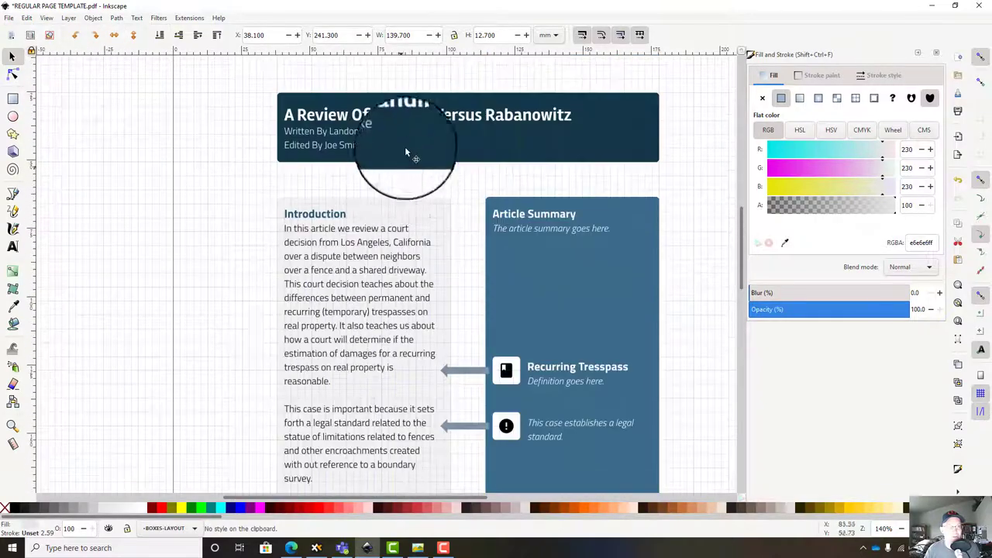
pyautogui.click(407, 139)
pyautogui.click(75, 17)
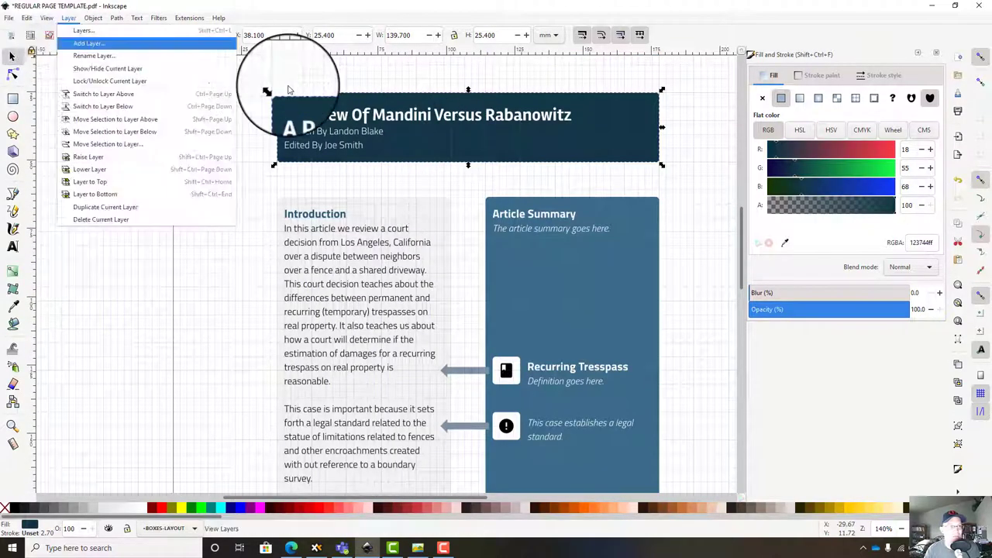
pyautogui.moveTo(27, 17)
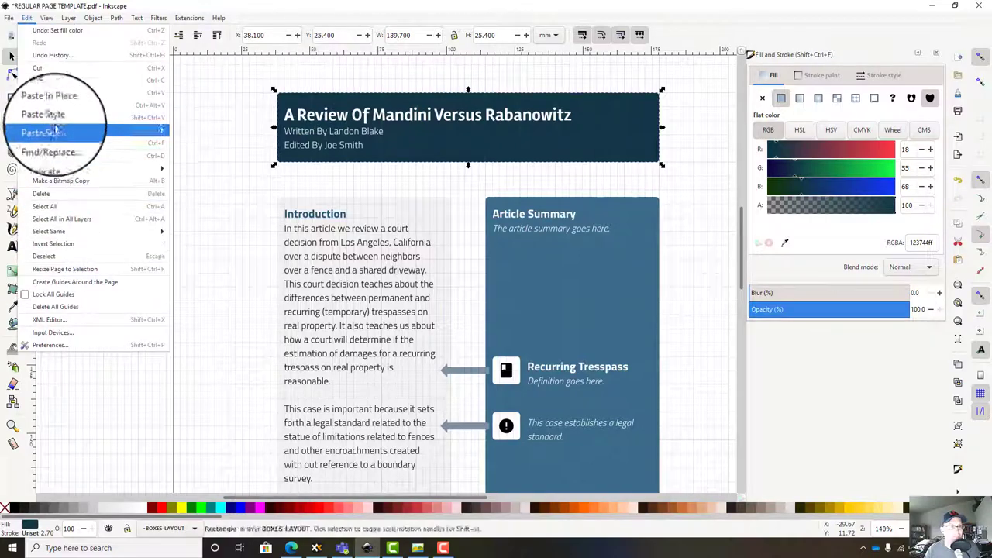
pyautogui.click(61, 80)
pyautogui.scroll(-4, 459, 413)
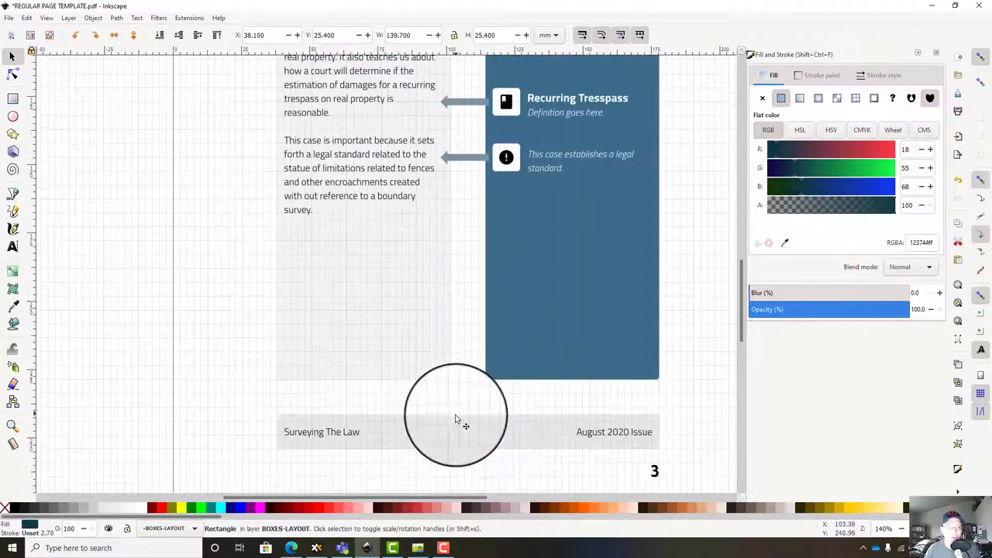
pyautogui.click(457, 420)
pyautogui.click(26, 17)
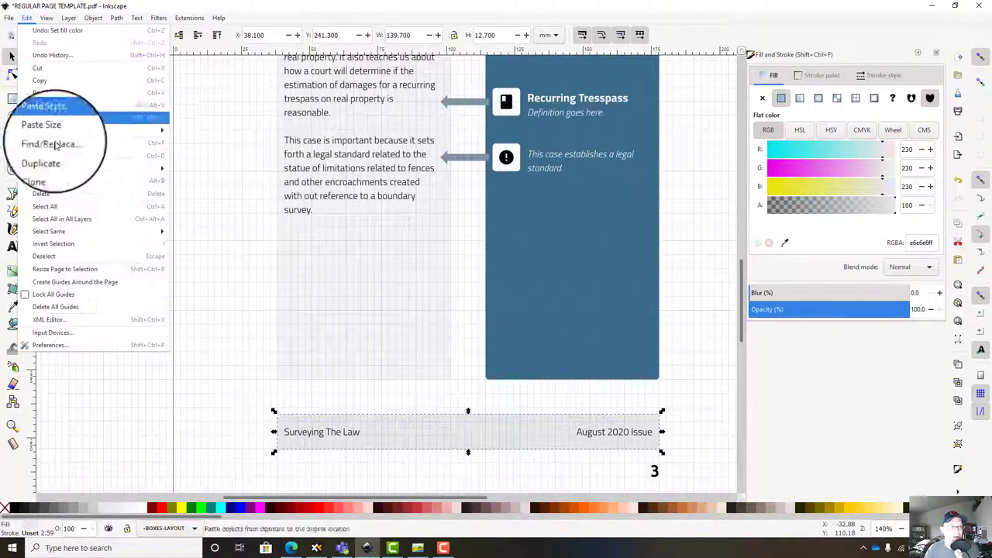
pyautogui.click(62, 118)
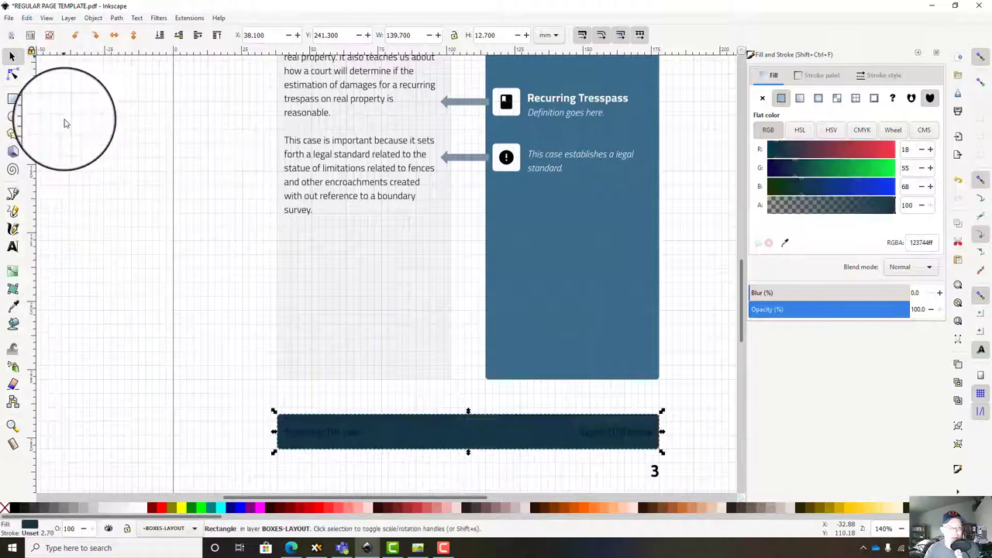
# Recolour the page number 3 below the footer to dark teal-blue 265971ff
pyautogui.click(409, 398)
pyautogui.scroll(-3, 265, 335)
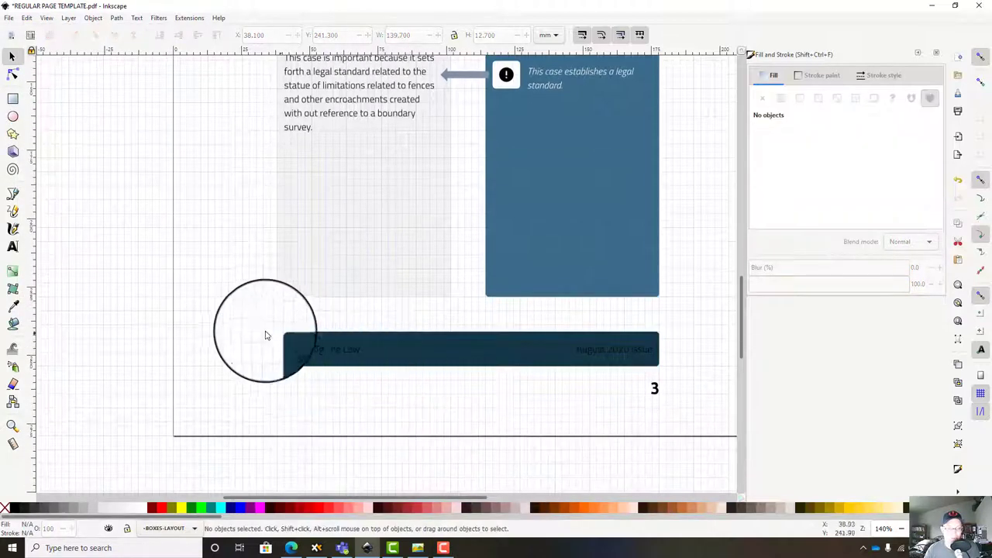
pyautogui.moveTo(231, 327); pyautogui.dragTo(683, 363)
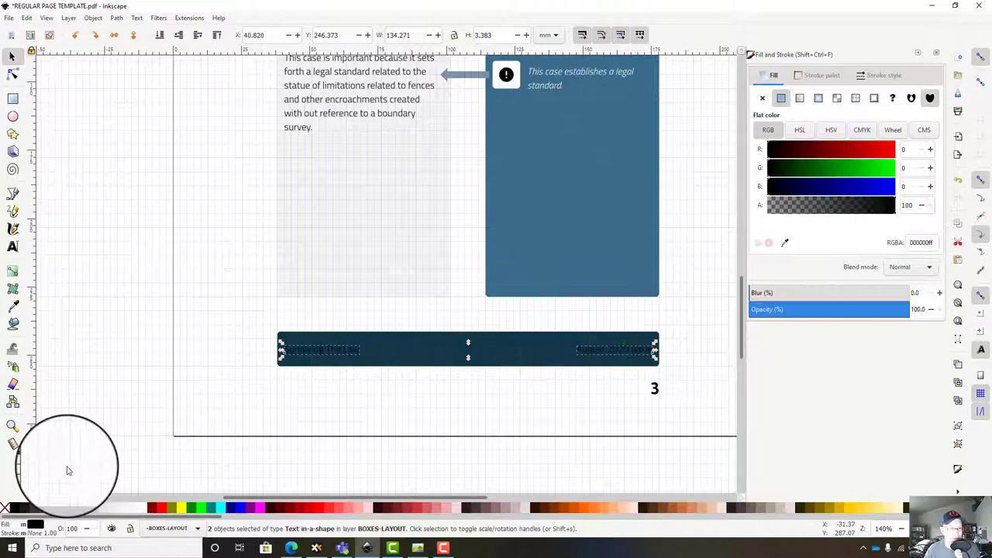
pyautogui.click(570, 430)
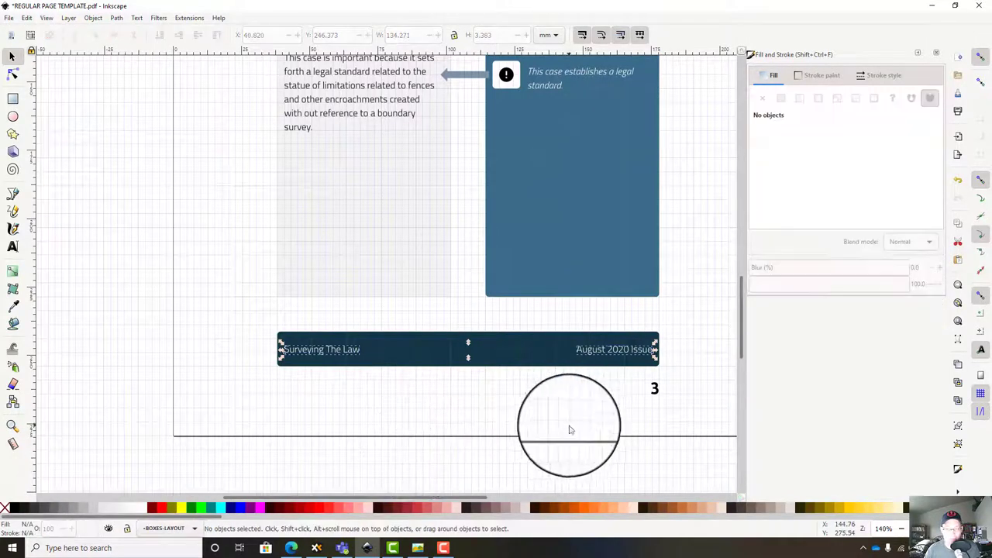
pyautogui.click(655, 389)
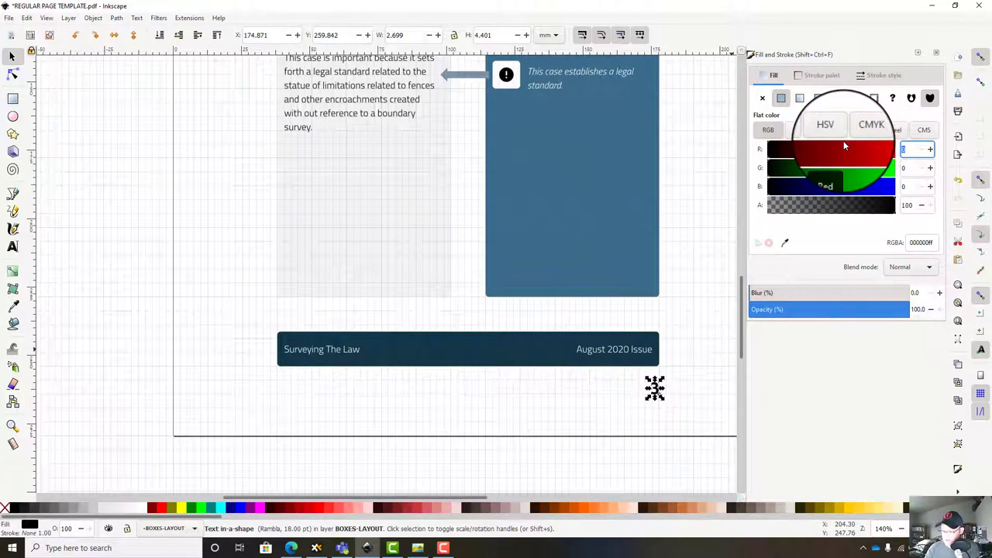
pyautogui.write('255971')
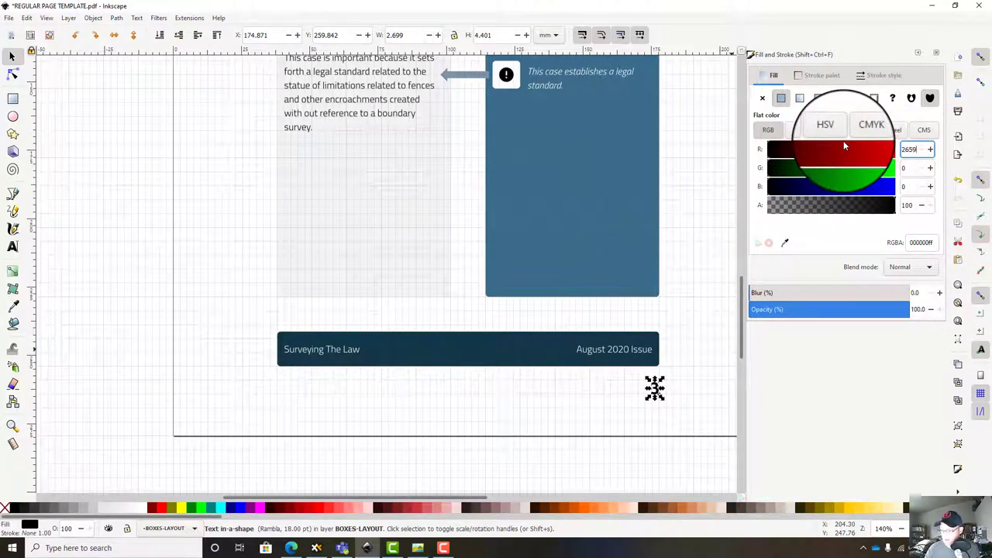
pyautogui.press('BackSpace')
pyautogui.press('BackSpace')
pyautogui.press('BackSpace')
pyautogui.press('BackSpace')
pyautogui.press('BackSpace')
pyautogui.press('BackSpace')
pyautogui.press('BackSpace')
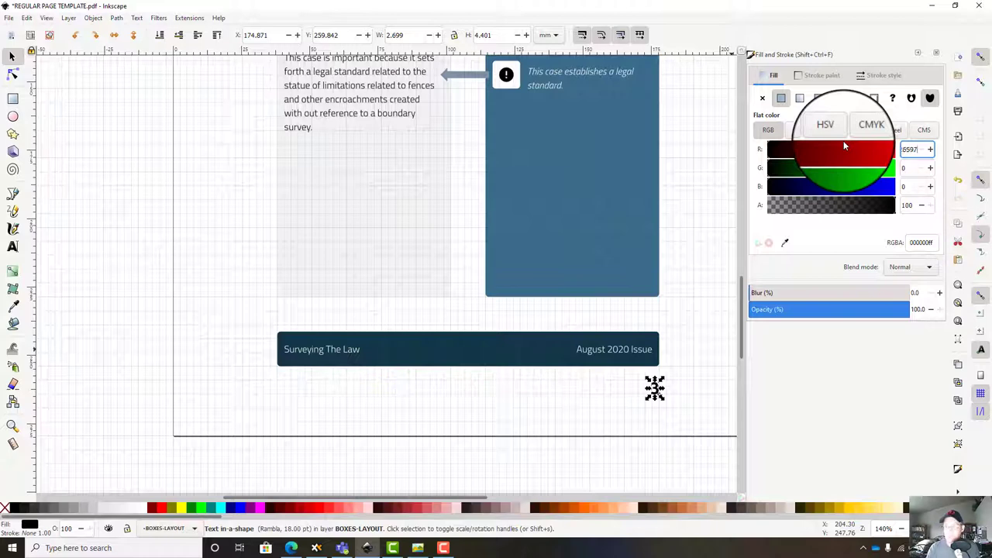
pyautogui.press('Tab')
pyautogui.press('Tab')
pyautogui.press('Tab')
pyautogui.press('Tab')
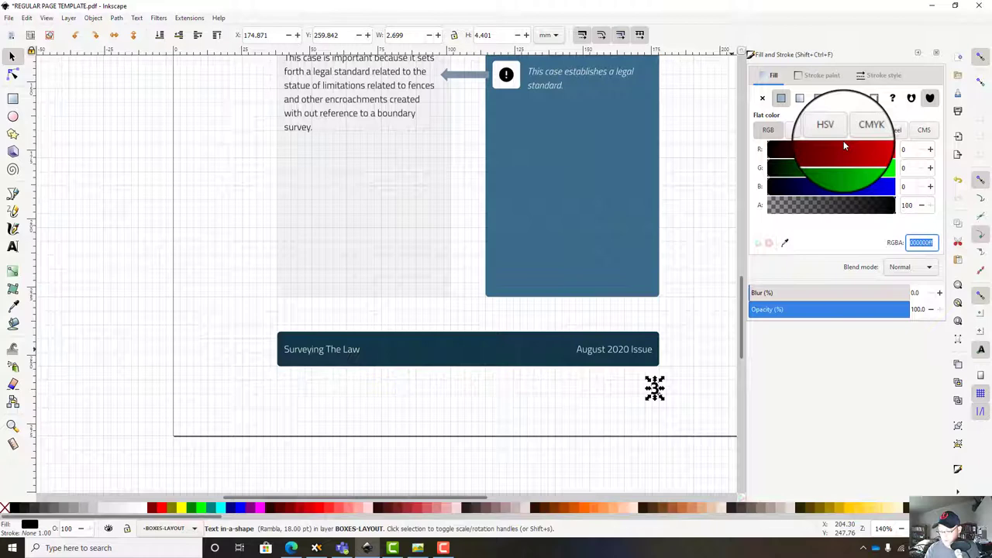
pyautogui.write('226655')
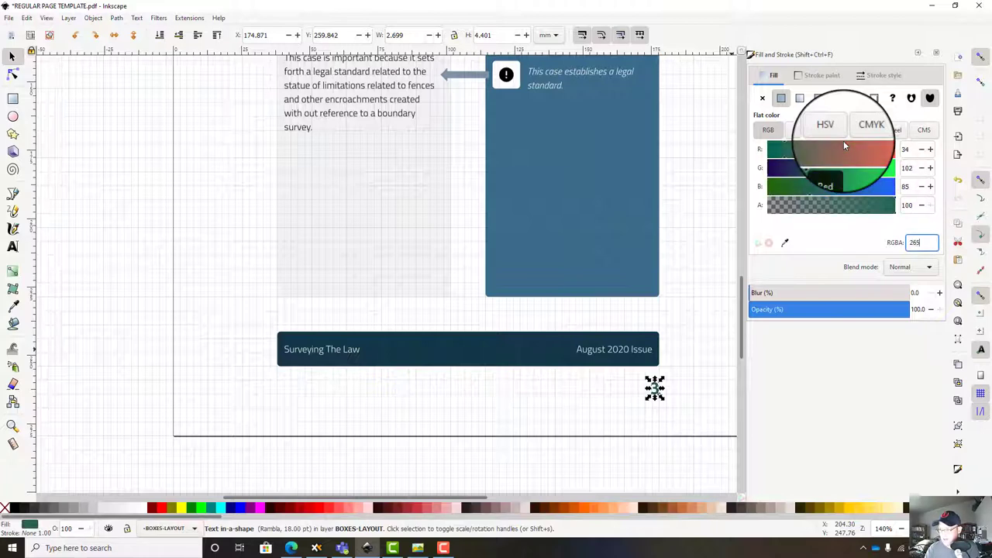
pyautogui.write('9')
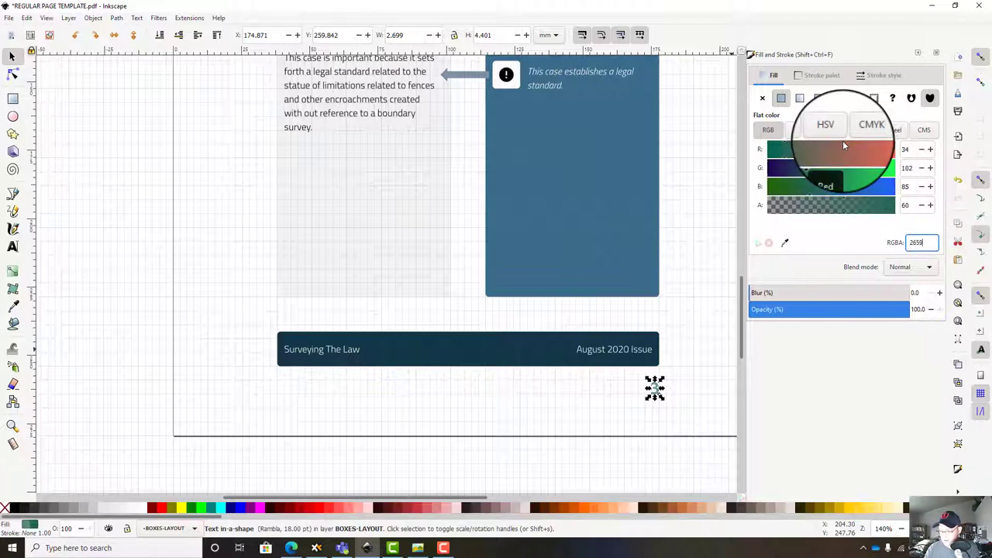
pyautogui.write('9265971ff')
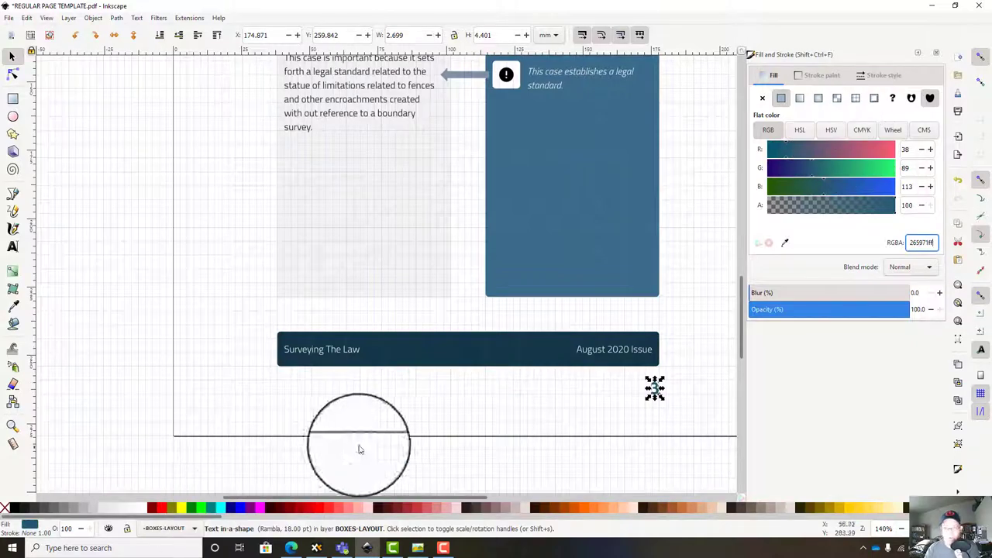
pyautogui.click(602, 422)
# Save the template as Inkscape SVG, overwriting REGULAR PAGE TEMPLATE.svg
pyautogui.scroll(10, 538, 365)
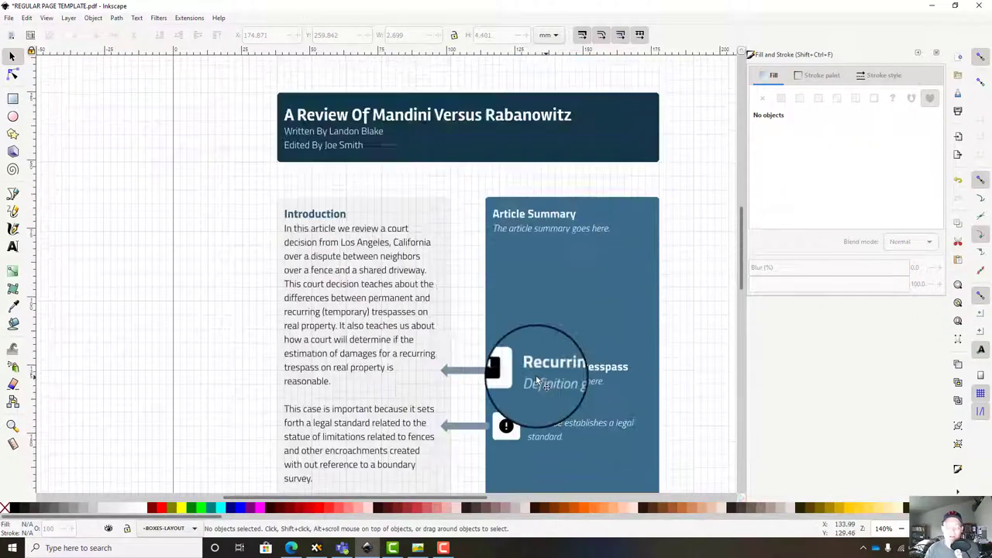
pyautogui.keyDown('ctrl'); pyautogui.scroll(-3, 589, 325); pyautogui.keyUp('ctrl')
pyautogui.keyDown('ctrl'); pyautogui.scroll(2, 535, 372); pyautogui.keyUp('ctrl')
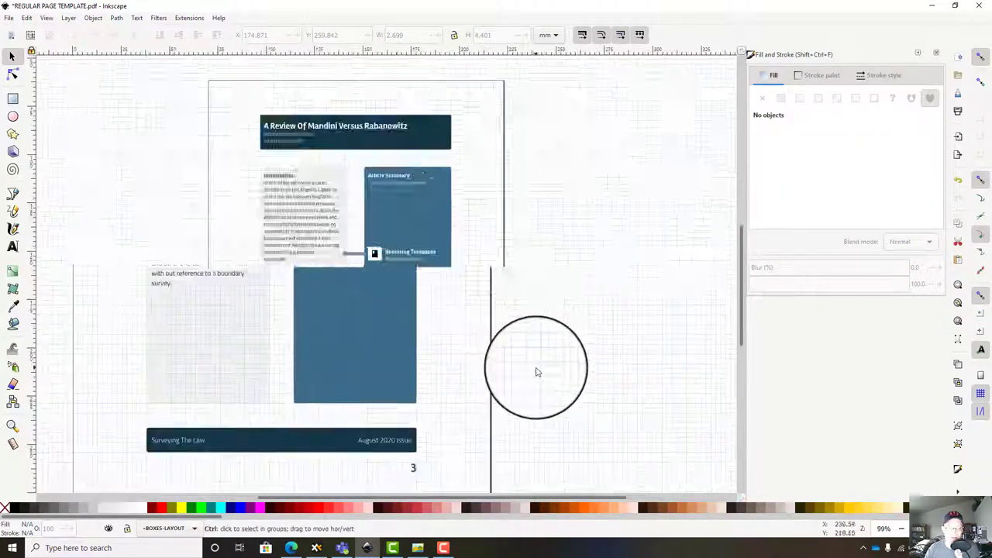
pyautogui.keyDown('ctrl'); pyautogui.scroll(-2, 559, 426); pyautogui.keyUp('ctrl')
pyautogui.keyDown('ctrl'); pyautogui.scroll(2, 569, 438); pyautogui.keyUp('ctrl')
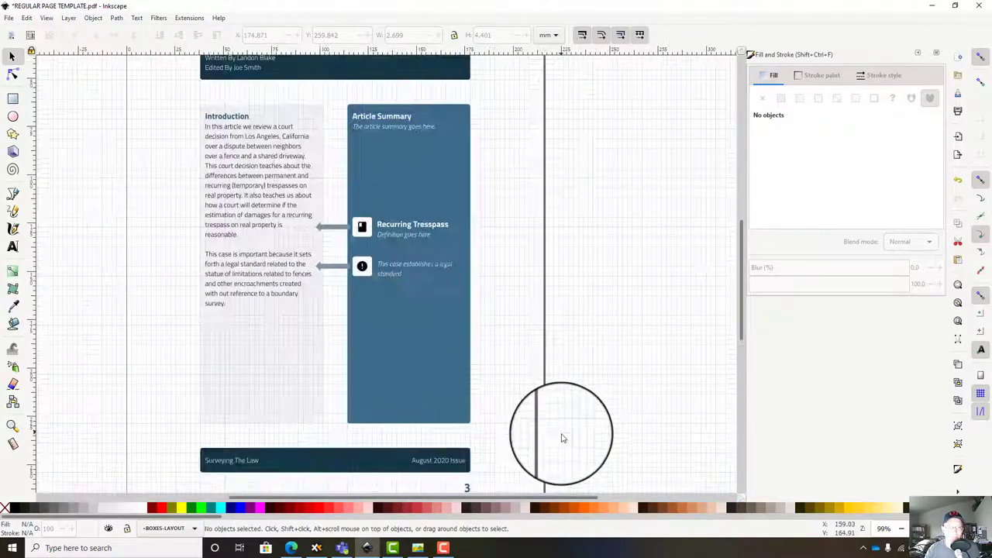
pyautogui.scroll(1, 561, 436)
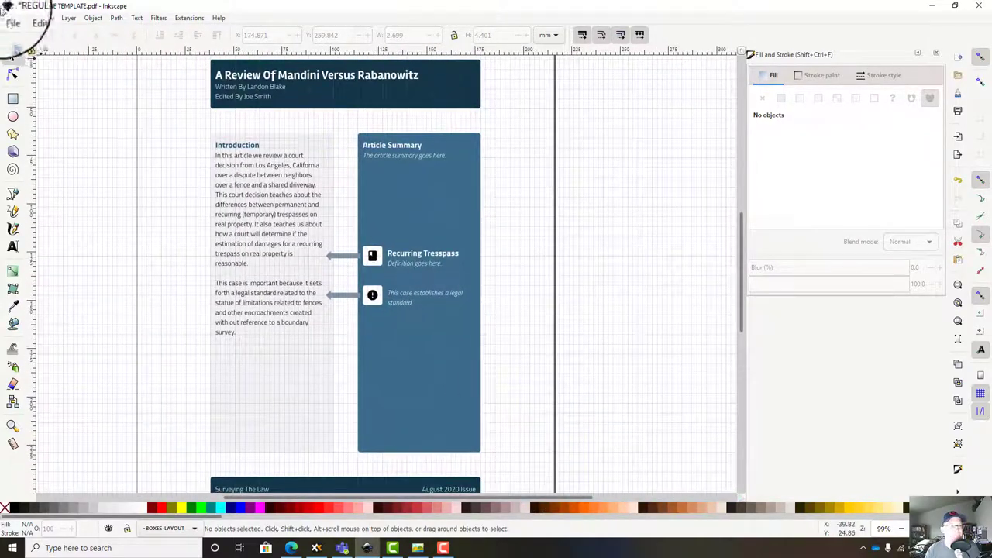
pyautogui.click(8, 17)
pyautogui.click(23, 93)
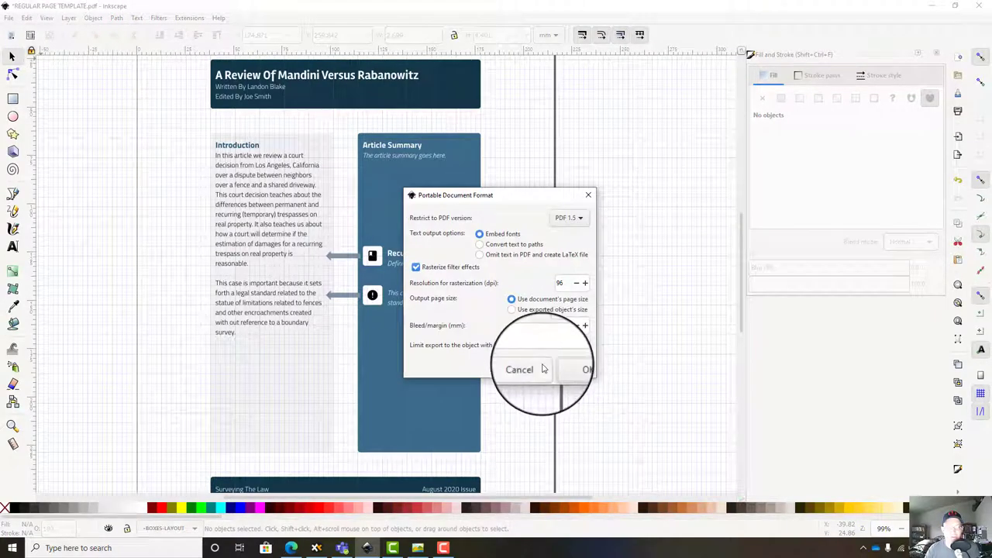
pyautogui.click(543, 370)
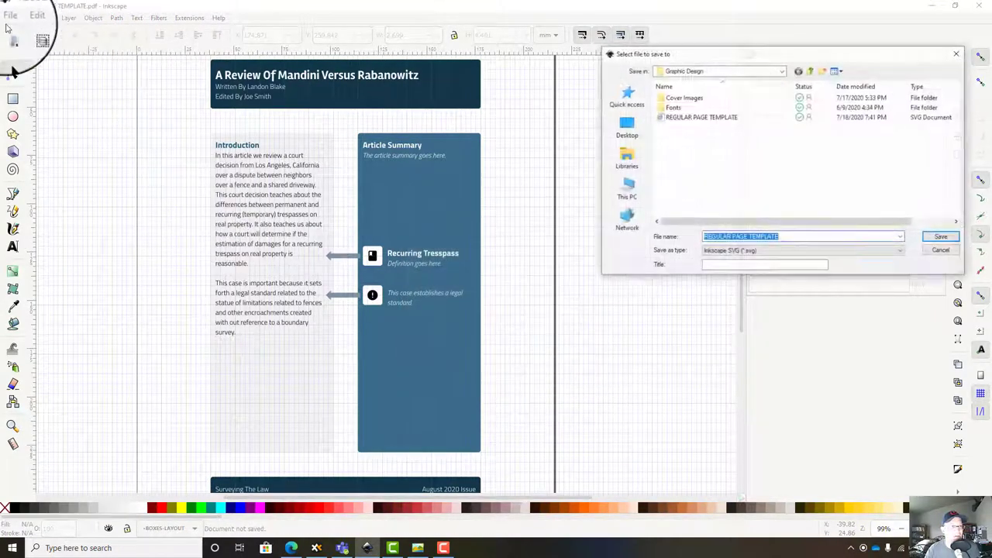
pyautogui.click(940, 236)
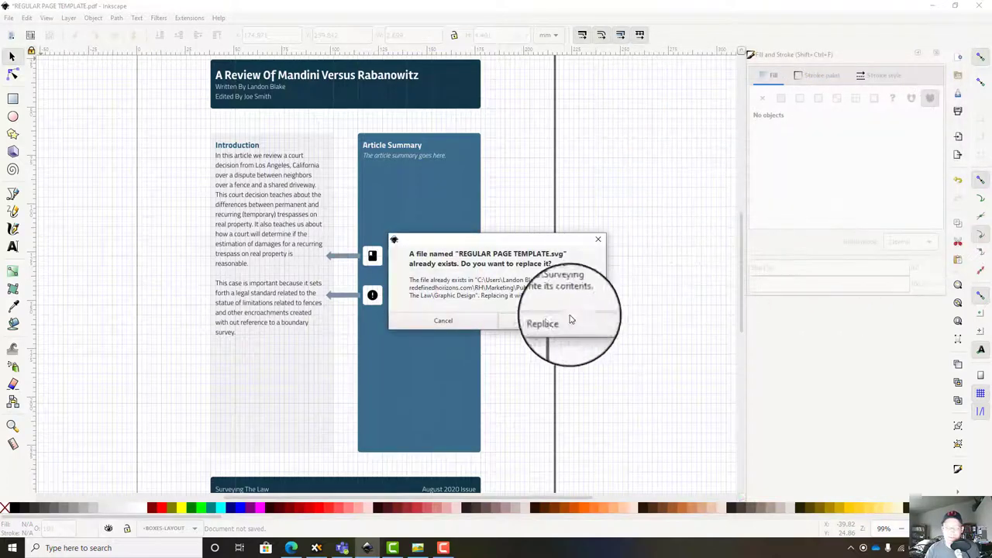
pyautogui.click(566, 318)
# Save a PDF copy that replaces REGULAR PAGE TEMPLATE.pdf
pyautogui.click(9, 17)
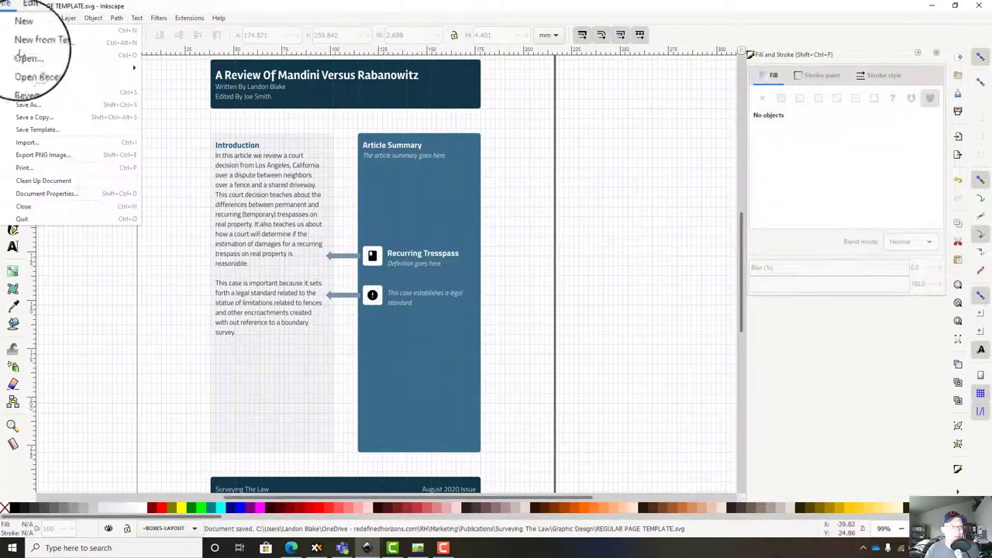
pyautogui.click(44, 117)
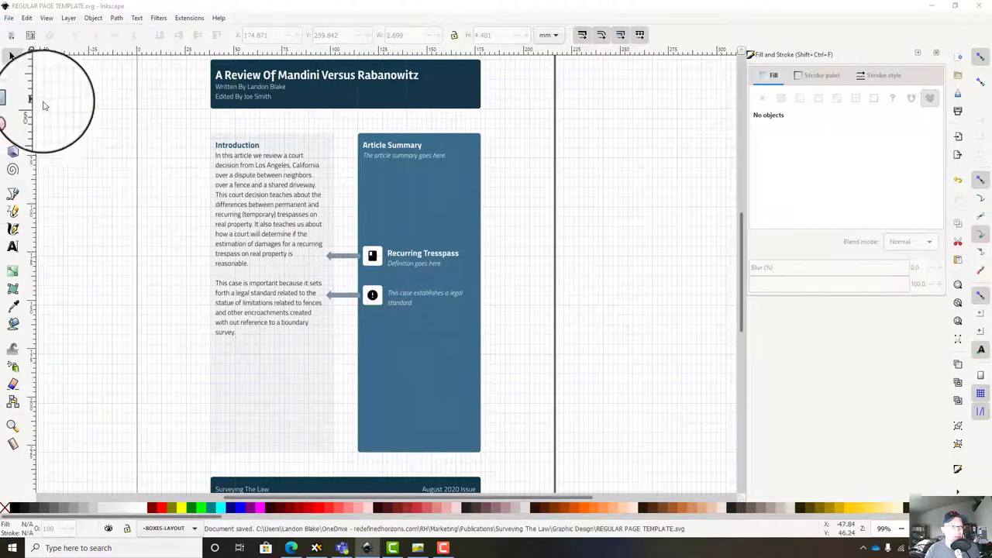
pyautogui.click(845, 250)
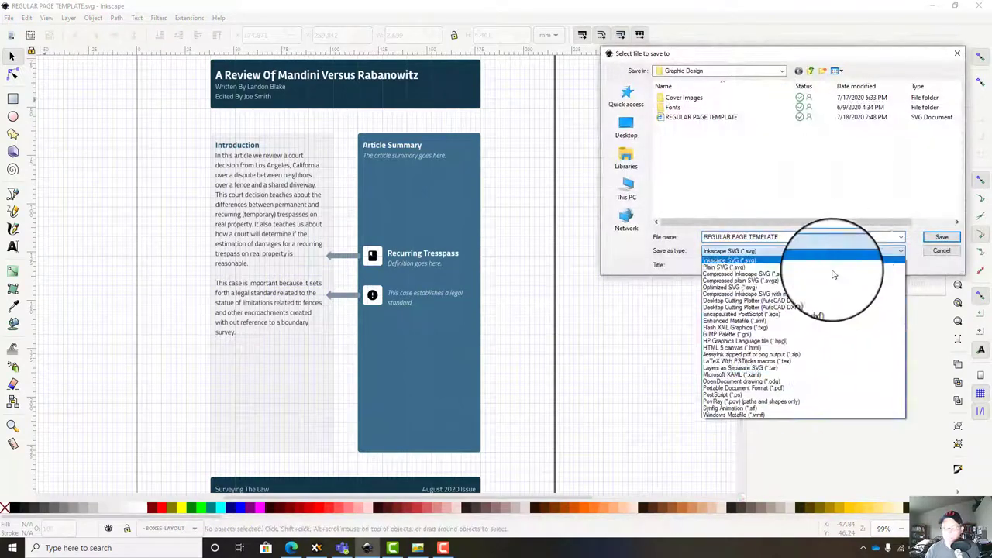
pyautogui.click(827, 395)
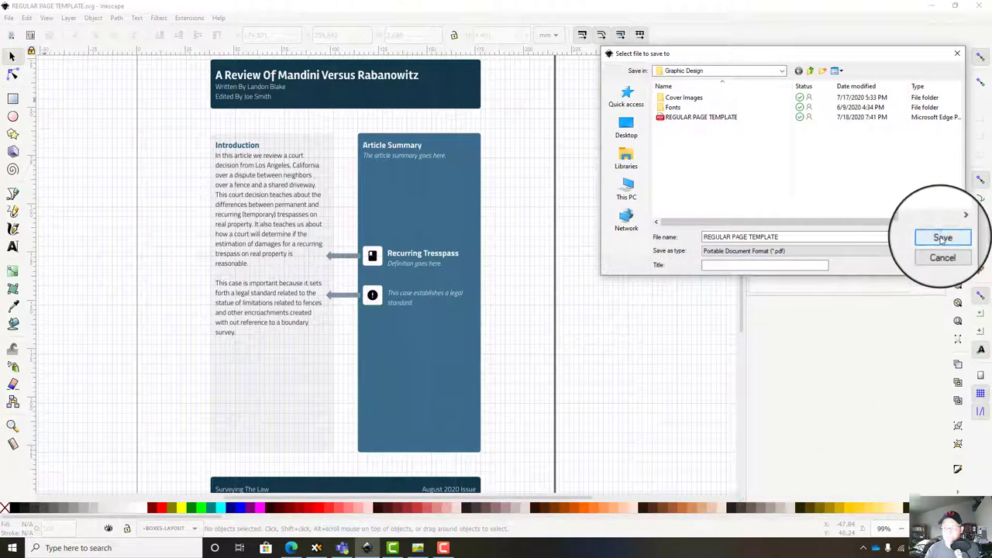
pyautogui.click(952, 230)
pyautogui.click(579, 369)
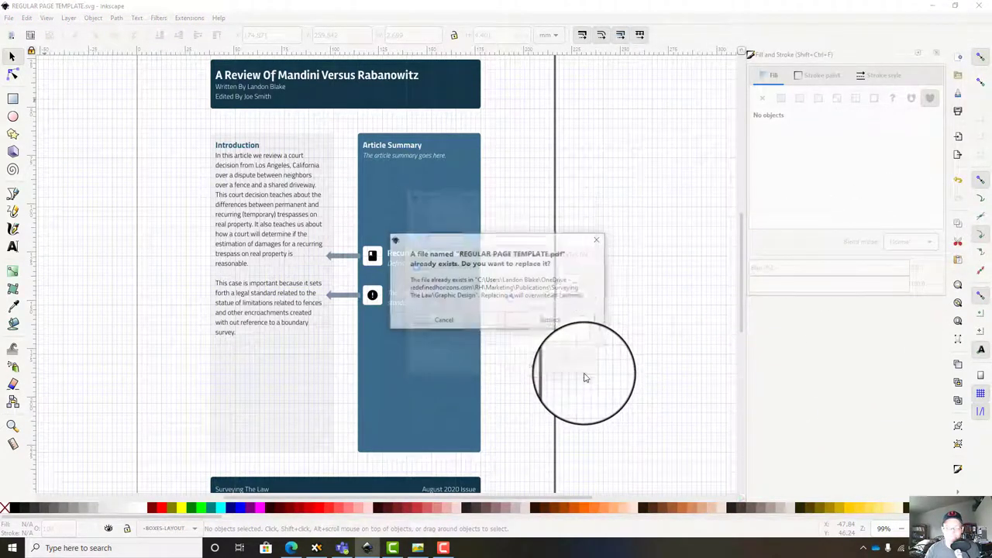
pyautogui.click(563, 319)
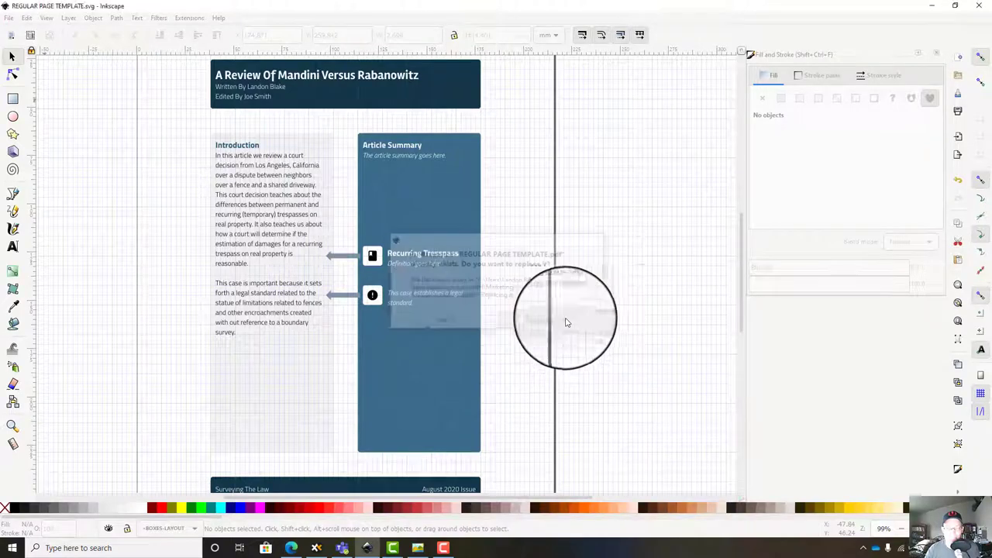
# Open REGULAR PAGE TEMPLATE.pdf from XYplorer's Graphic Design folder in Microsoft Edge to review the recoloured layout
pyautogui.click(316, 548)
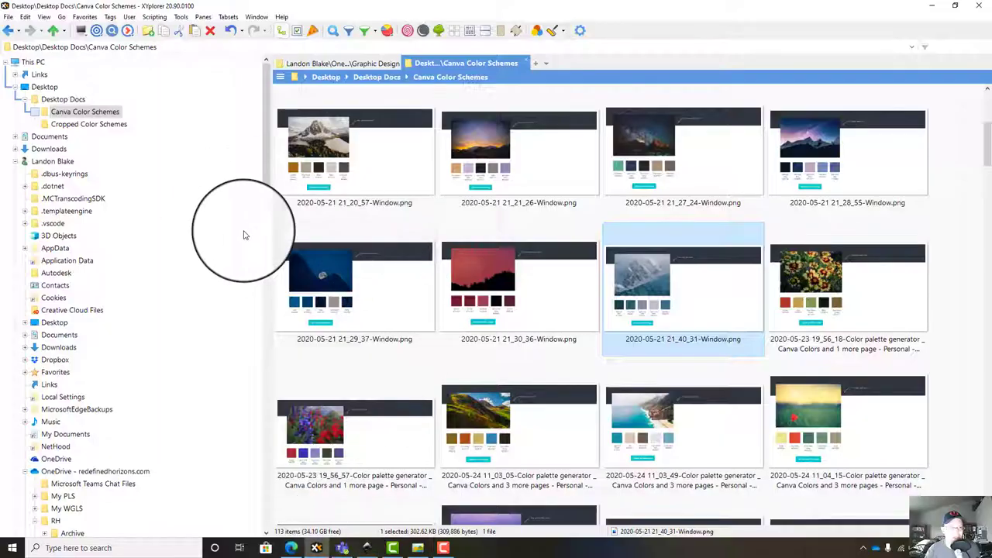
pyautogui.scroll(-20, 133, 436)
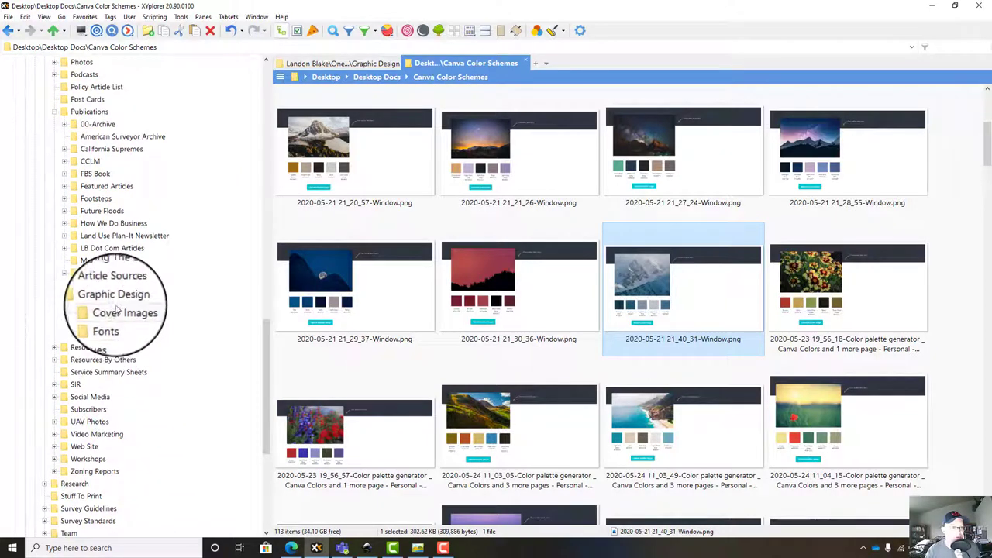
pyautogui.click(114, 298)
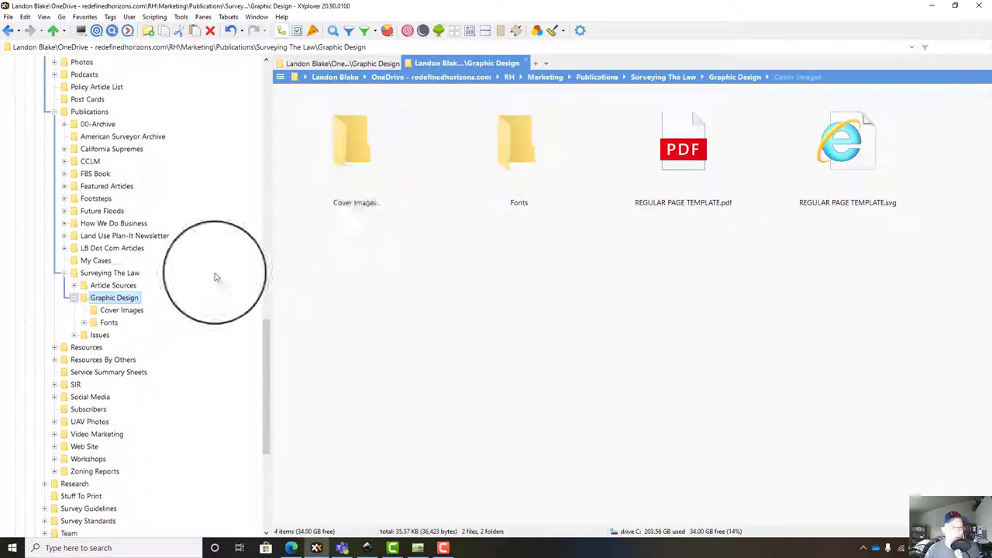
pyautogui.doubleClick(682, 151)
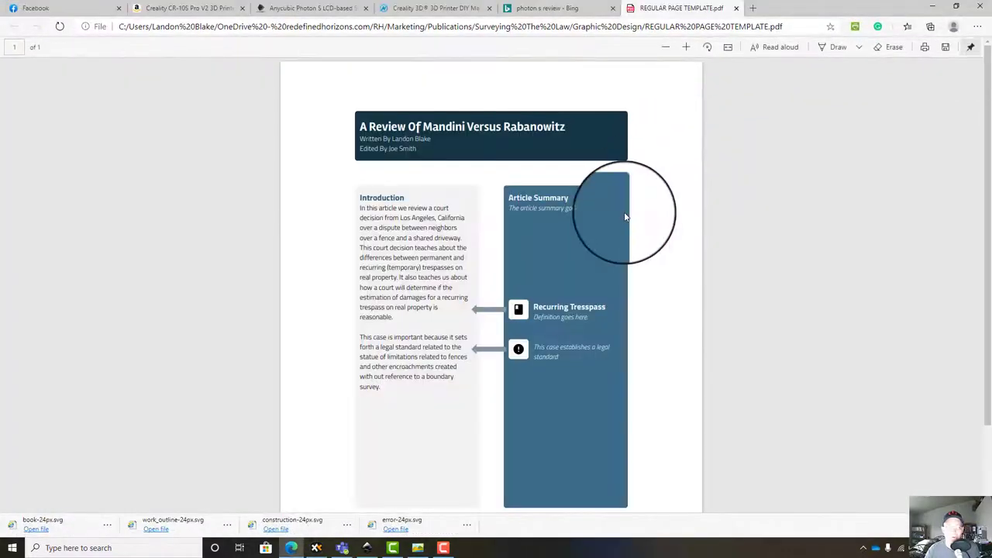
pyautogui.scroll(5, 586, 299)
pyautogui.scroll(4, 606, 302)
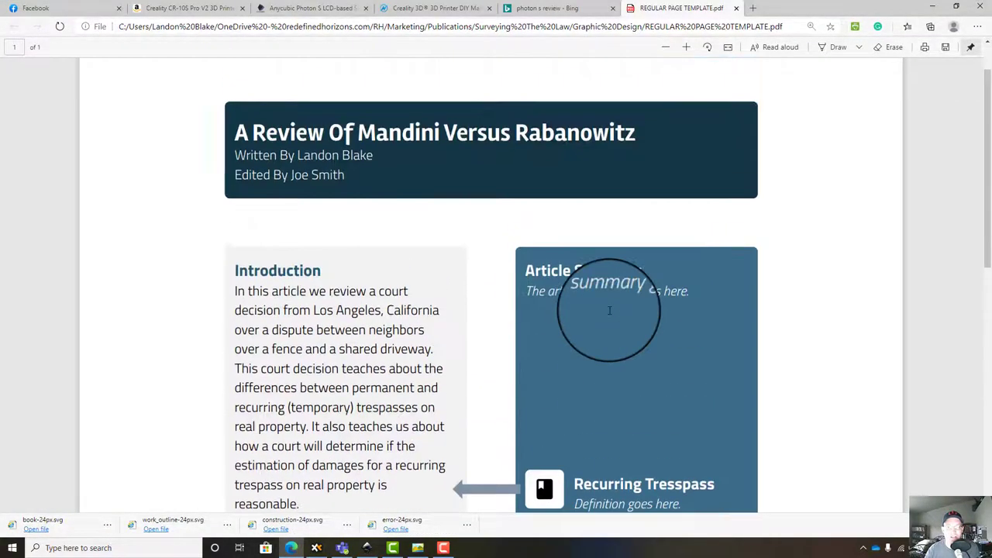
pyautogui.scroll(-7, 609, 310)
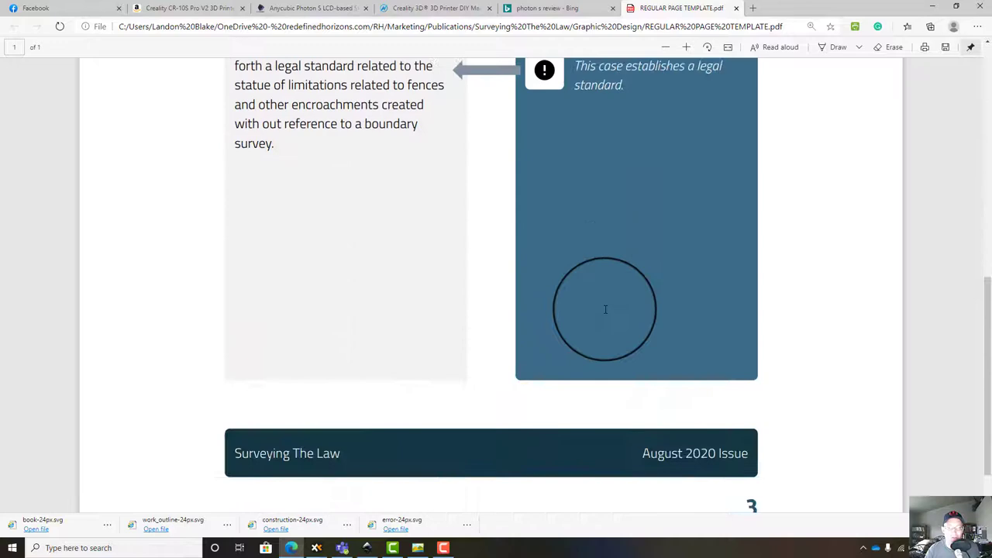
pyautogui.scroll(-3, 607, 321)
pyautogui.scroll(3, 640, 326)
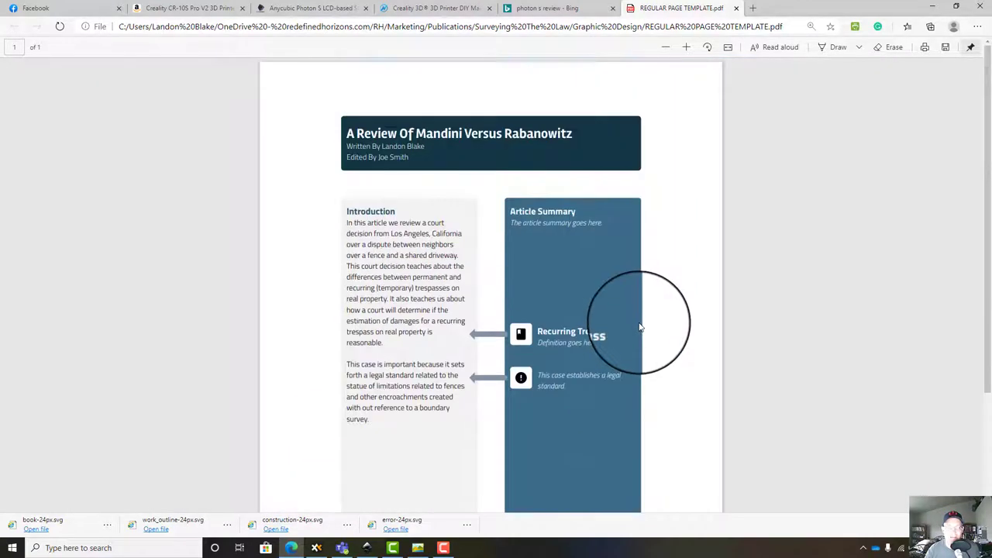
pyautogui.scroll(-3, 640, 326)
pyautogui.scroll(3, 634, 333)
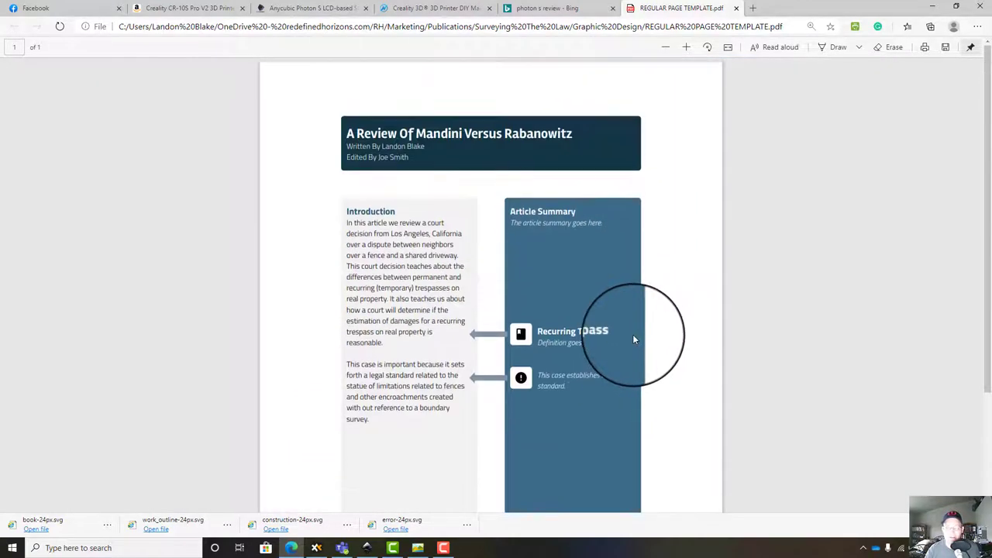
pyautogui.scroll(-2, 632, 333)
pyautogui.scroll(3, 632, 345)
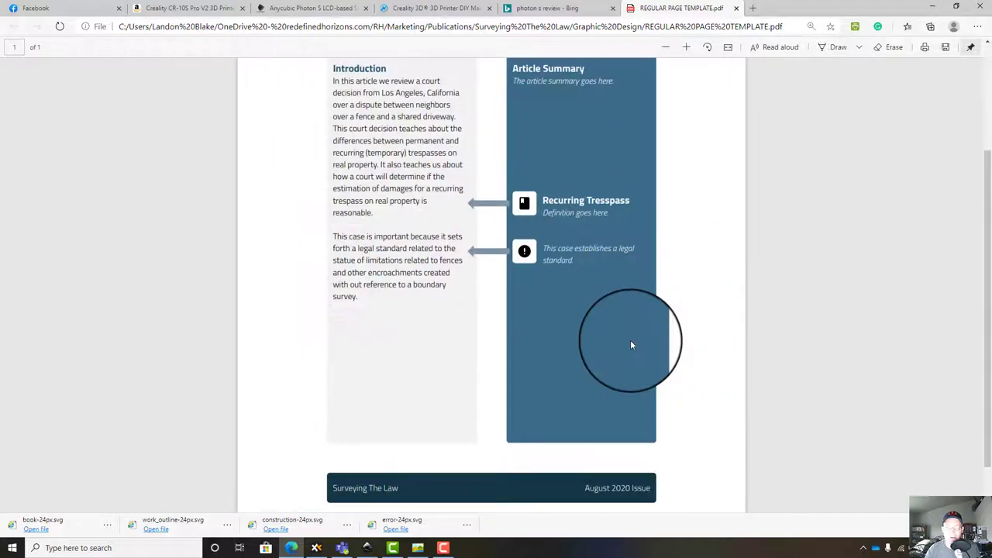
pyautogui.scroll(2, 631, 340)
pyautogui.scroll(-1, 630, 339)
pyautogui.scroll(-1, 629, 339)
pyautogui.scroll(1, 630, 339)
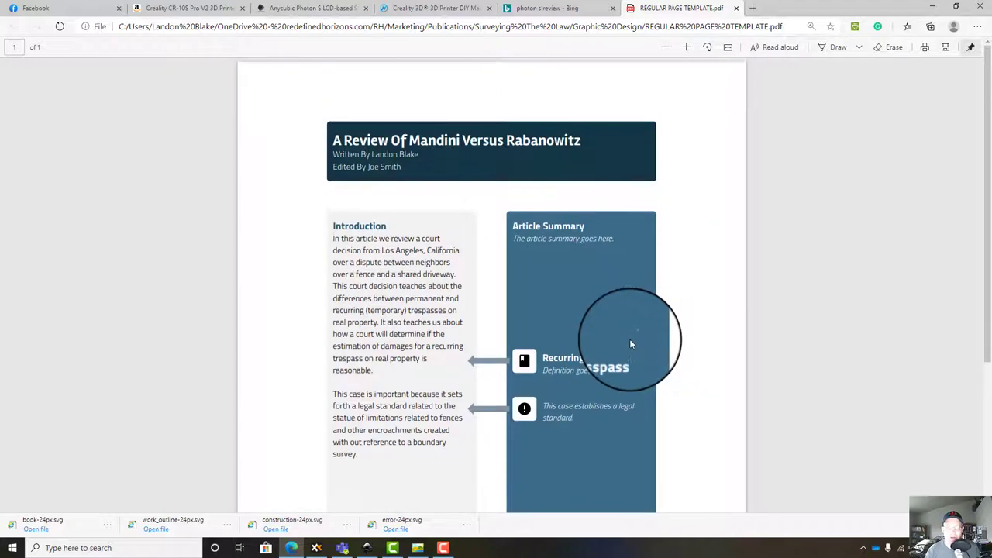
pyautogui.scroll(-1, 629, 339)
pyautogui.scroll(1, 630, 342)
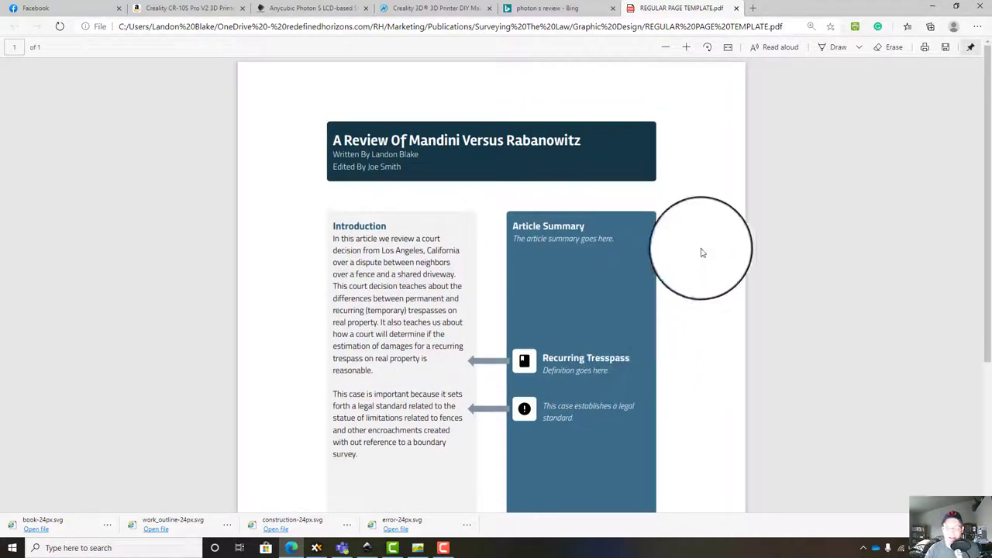
pyautogui.scroll(-3, 708, 349)
pyautogui.scroll(3, 690, 349)
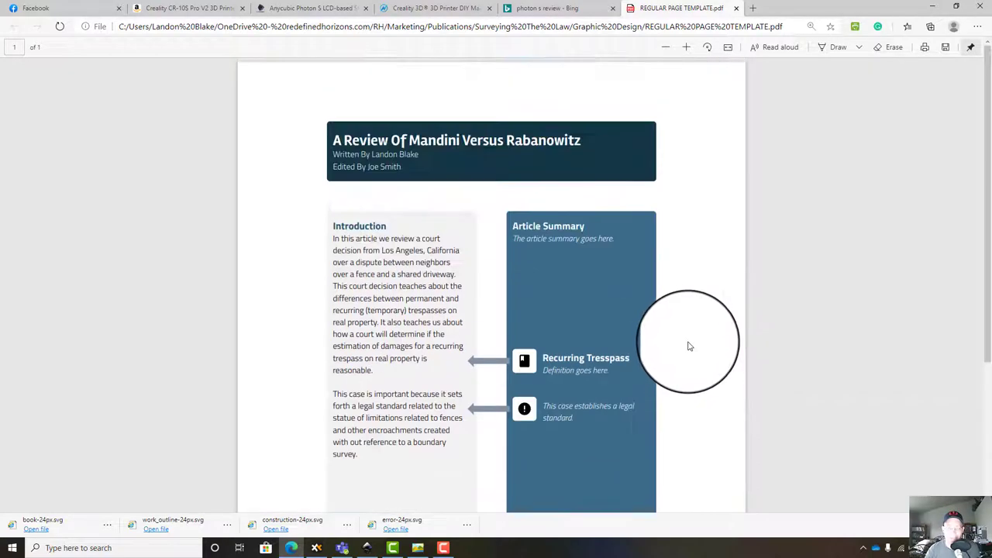